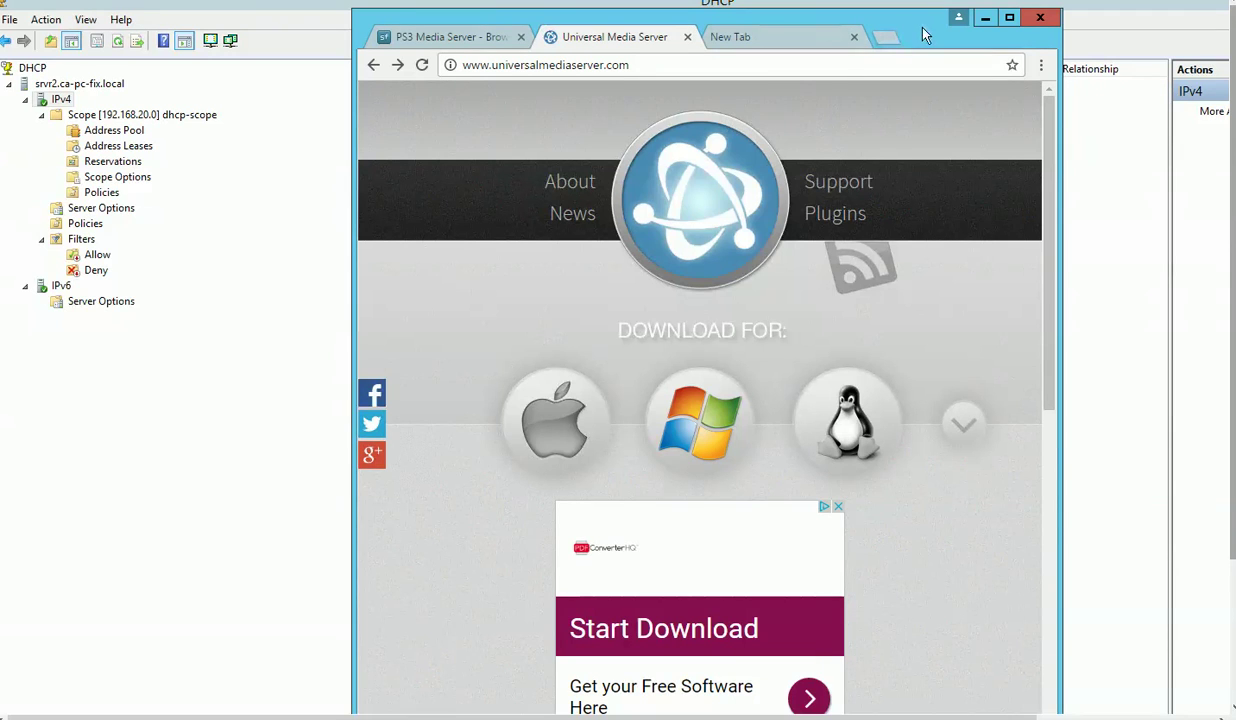
Review the Universal Media Server home page, including its news, program screenshot and information about DLNA-capable devices.
{"action": "left_click_drag", "start_coordinate": [924, 34], "coordinate": [733, 23]}
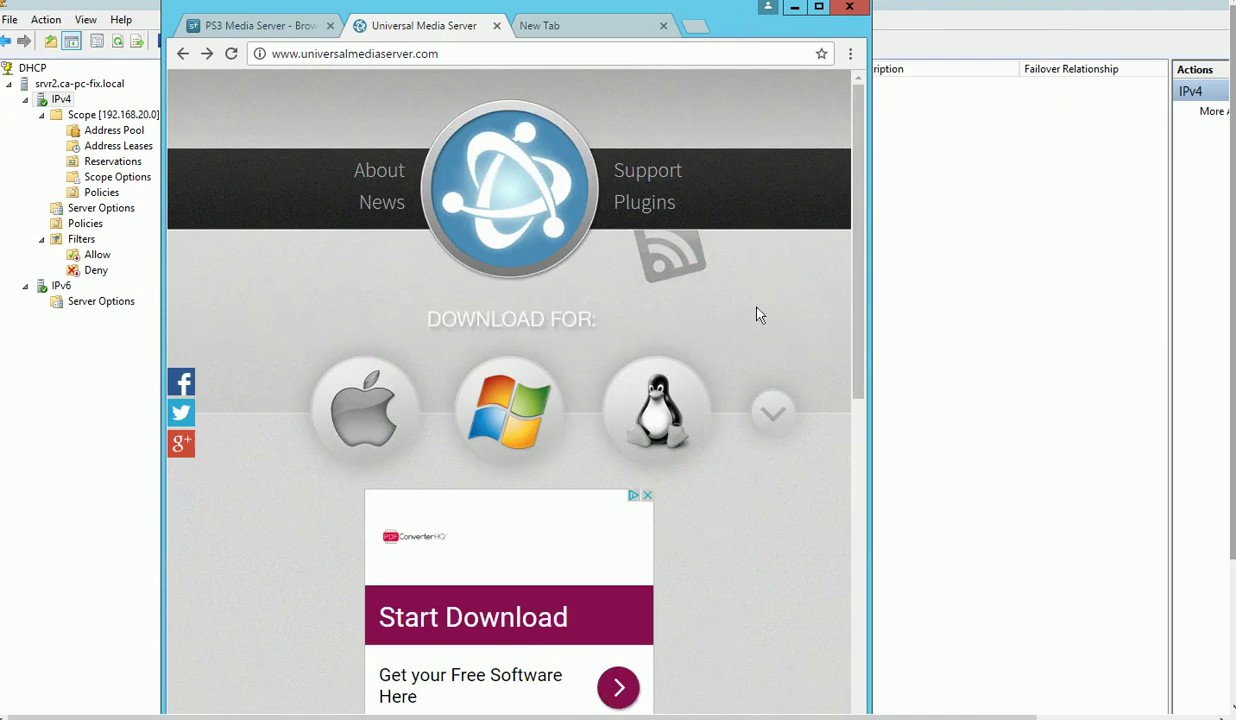
{"action": "scroll", "coordinate": [733, 470], "scroll_direction": "down", "scroll_amount": 3}
{"action": "scroll", "coordinate": [737, 505], "scroll_direction": "down", "scroll_amount": 3}
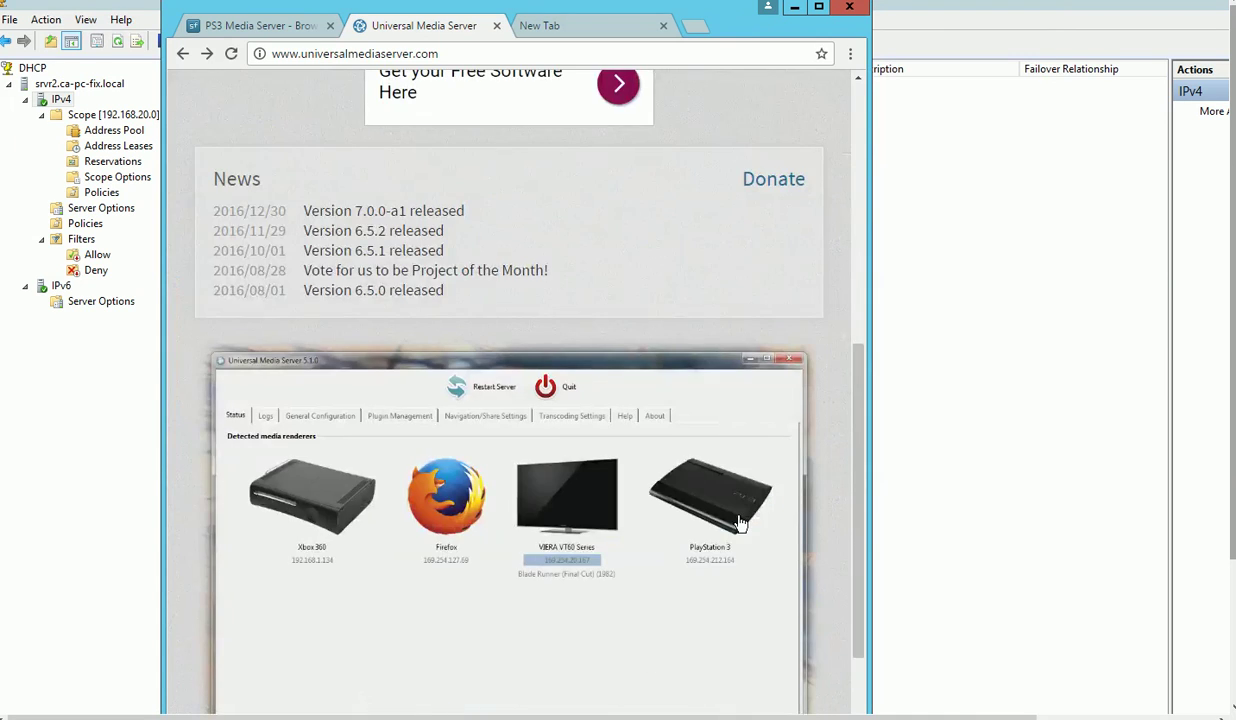
{"action": "scroll", "coordinate": [740, 522], "scroll_direction": "up", "scroll_amount": 5}
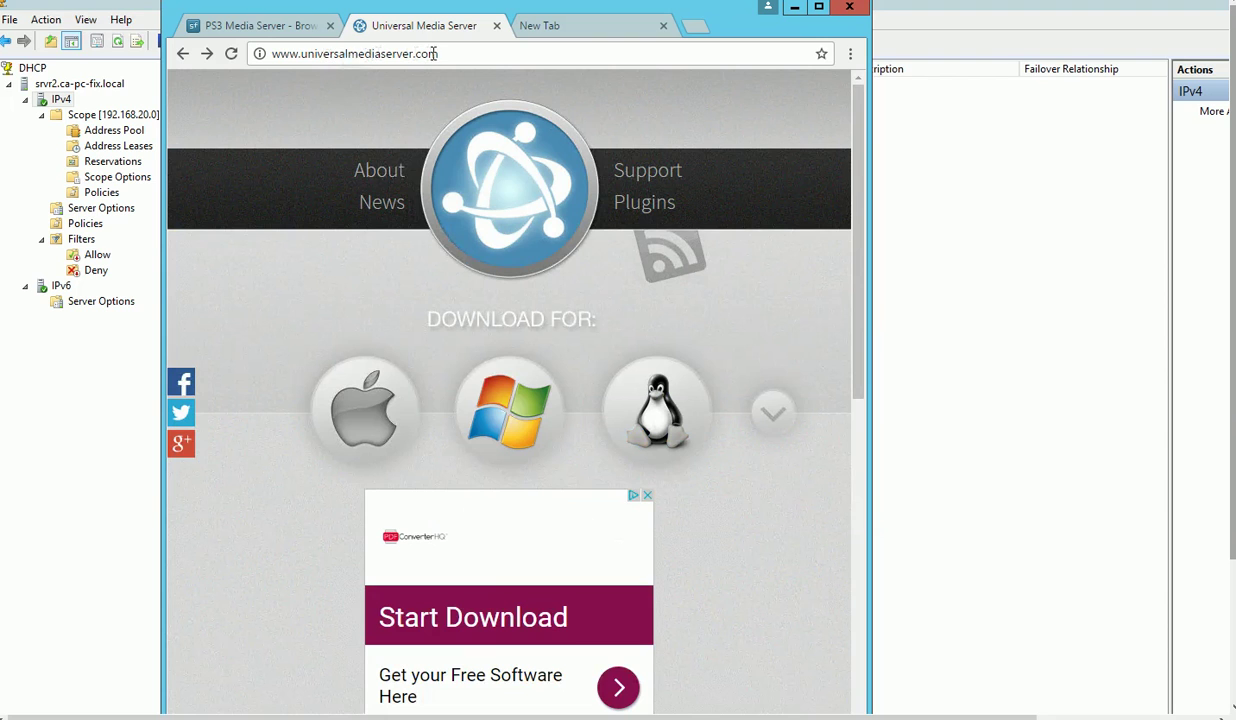
{"action": "scroll", "coordinate": [670, 500], "scroll_direction": "down", "scroll_amount": 7}
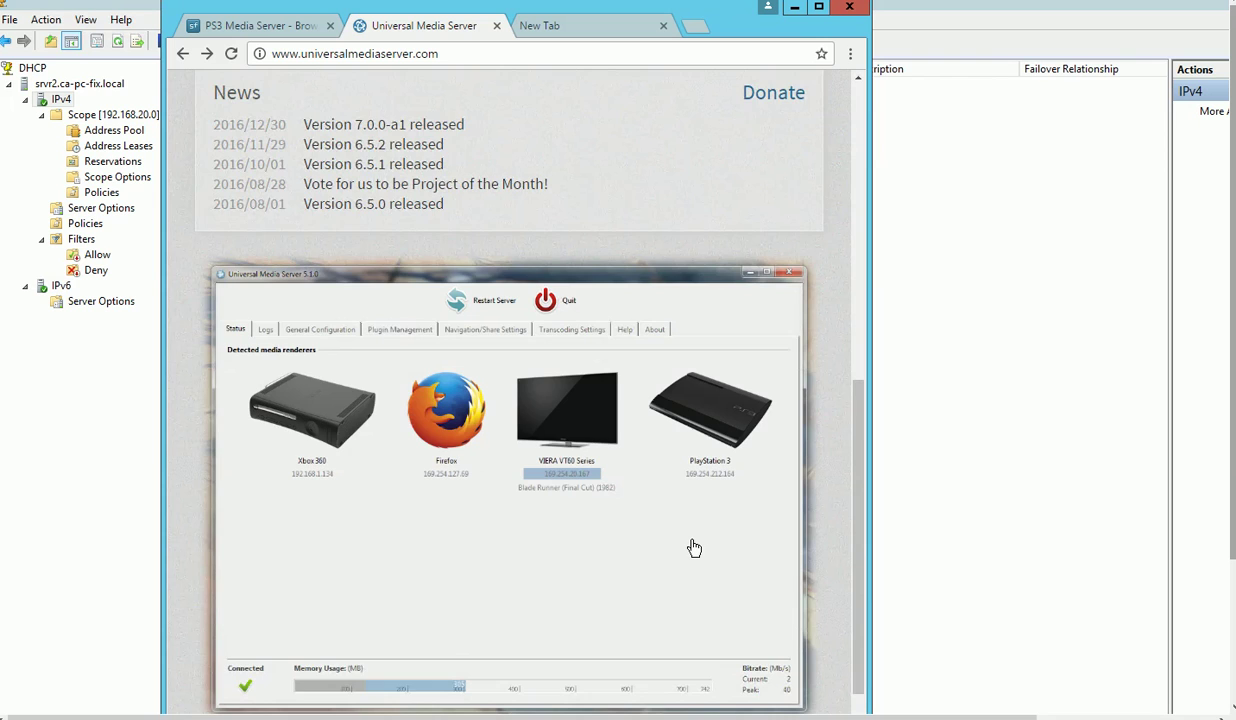
{"action": "scroll", "coordinate": [694, 548], "scroll_direction": "down", "scroll_amount": 2}
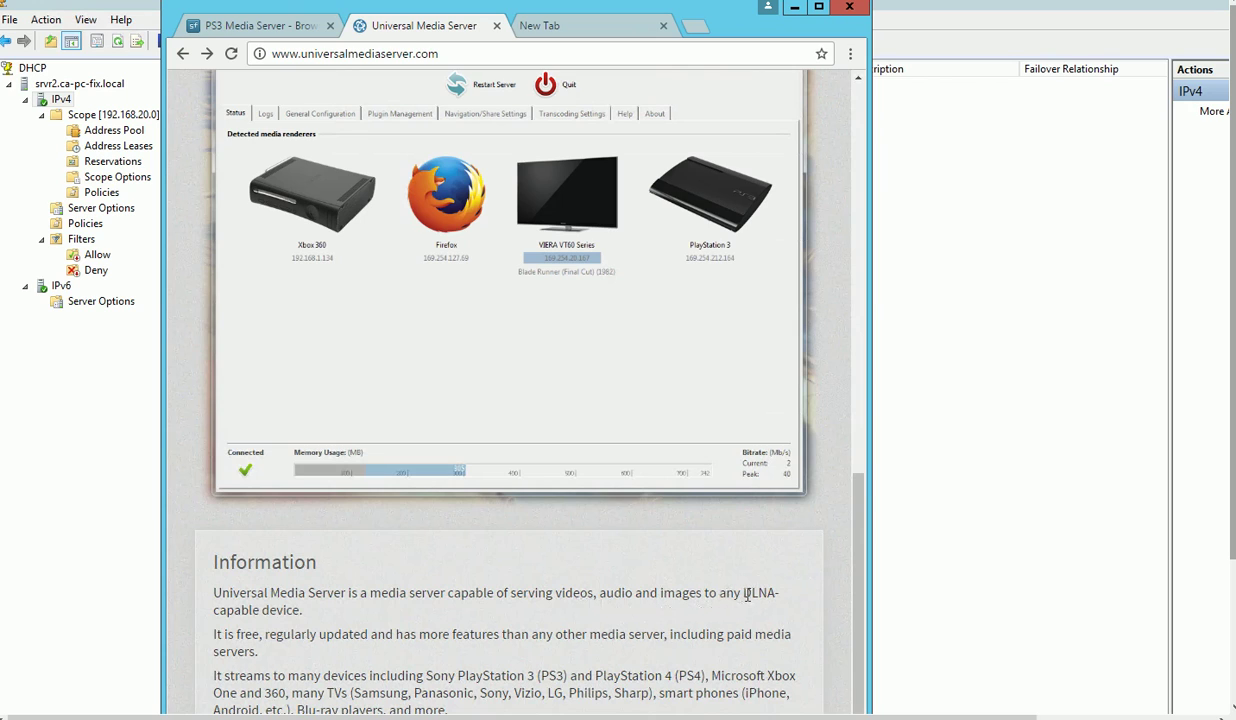
{"action": "mouse_move", "coordinate": [745, 593]}
{"action": "left_mouse_down"}
{"action": "mouse_move", "coordinate": [786, 600]}
{"action": "mouse_move", "coordinate": [743, 594]}
{"action": "left_mouse_up"}
{"action": "left_click", "coordinate": [786, 600]}
{"action": "left_click", "coordinate": [732, 596]}
{"action": "scroll", "coordinate": [726, 598], "scroll_direction": "up", "scroll_amount": 9}
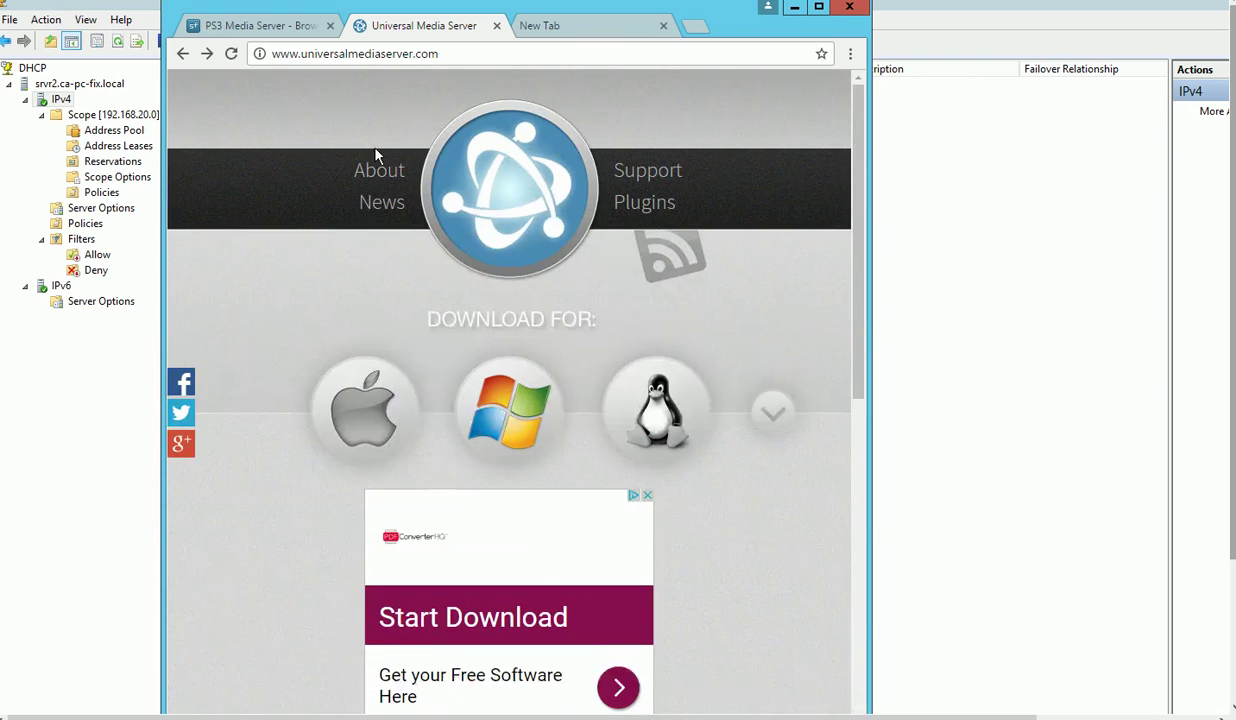
Download Universal Media Server for Windows and run UMS-6.5.2-Java7.exe from the Downloads folder.
{"action": "left_click", "coordinate": [503, 428]}
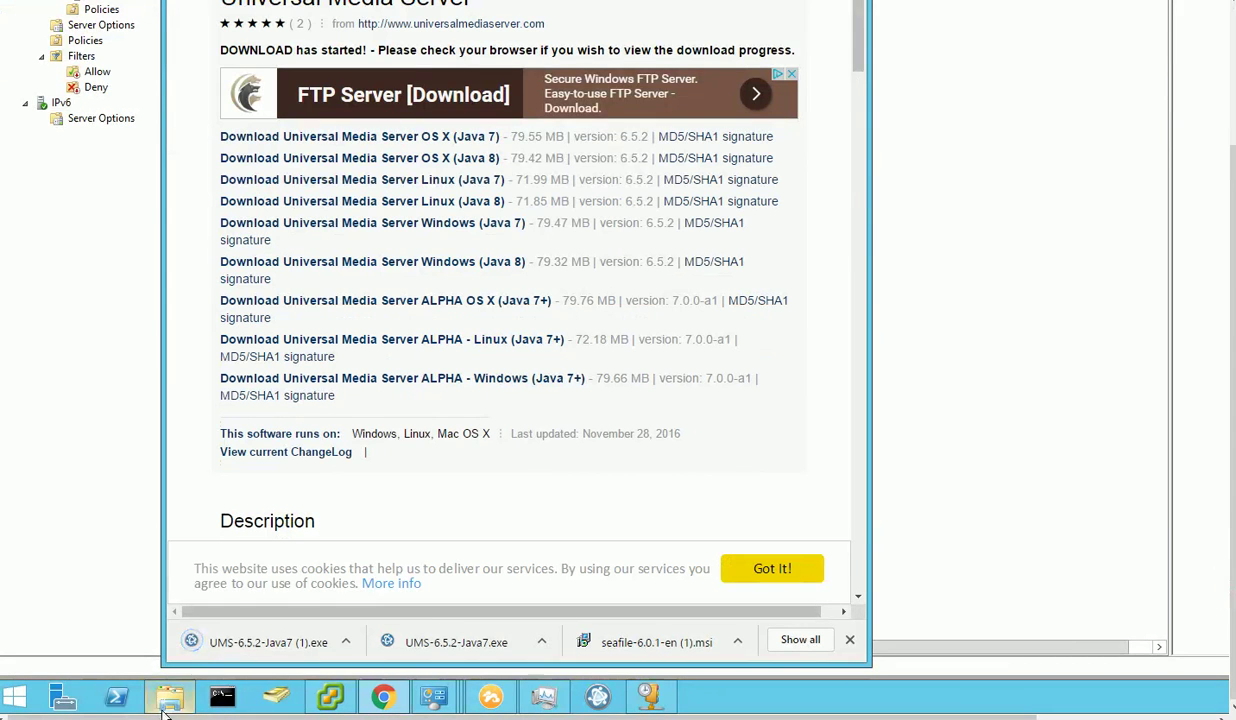
{"action": "left_click", "coordinate": [168, 697]}
{"action": "double_click", "coordinate": [353, 156]}
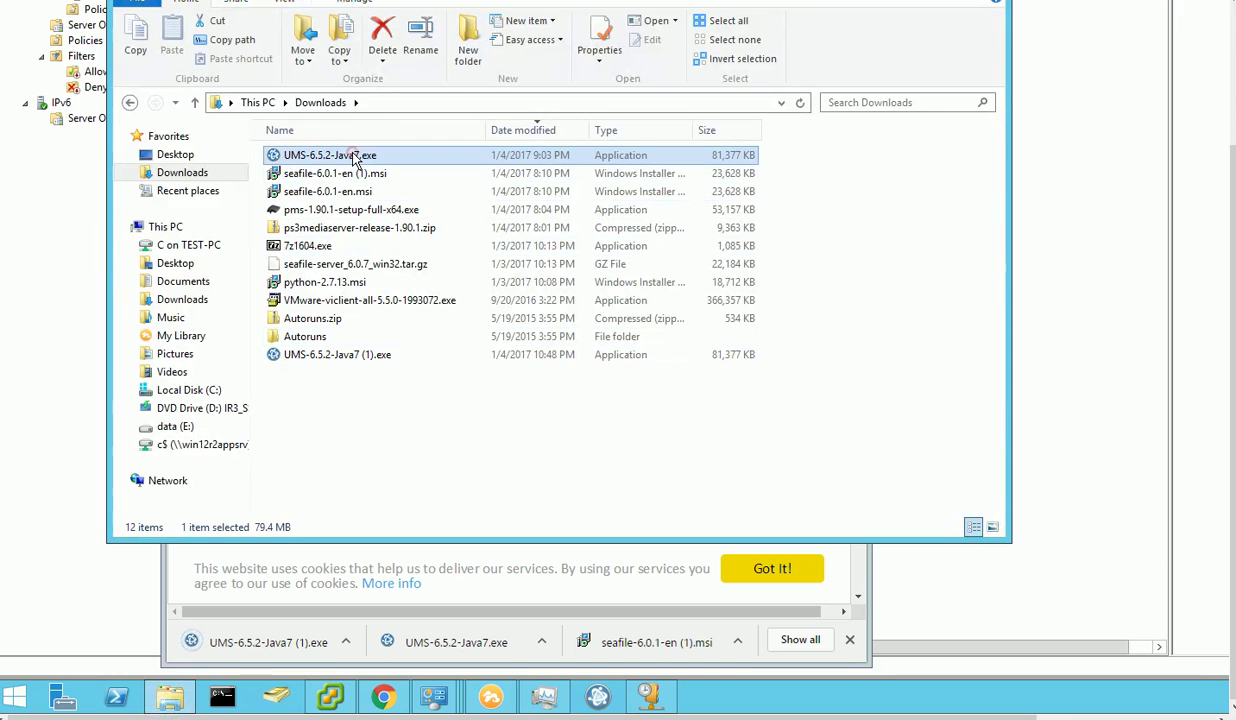
{"action": "left_click", "coordinate": [772, 270]}
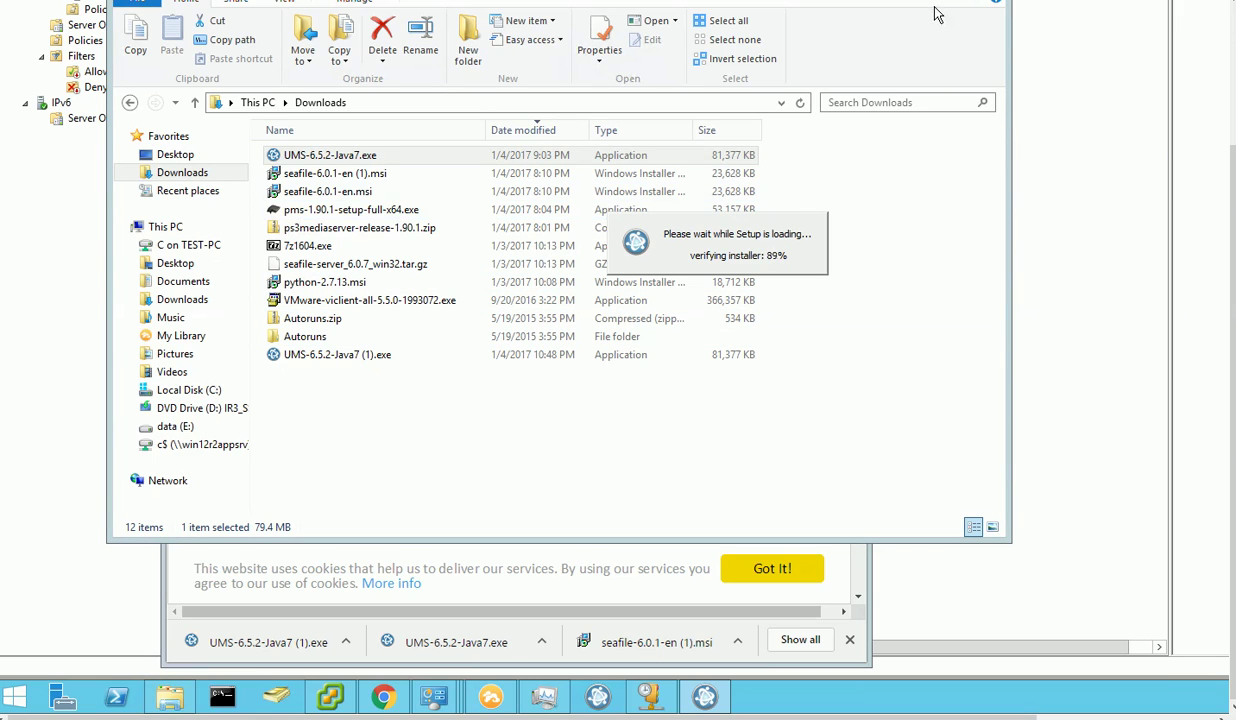
Accept the destination folder C:\Program Files (x86)\Universal Media Server and have setup close the running javaw.exe process.
{"action": "left_click", "coordinate": [813, 391]}
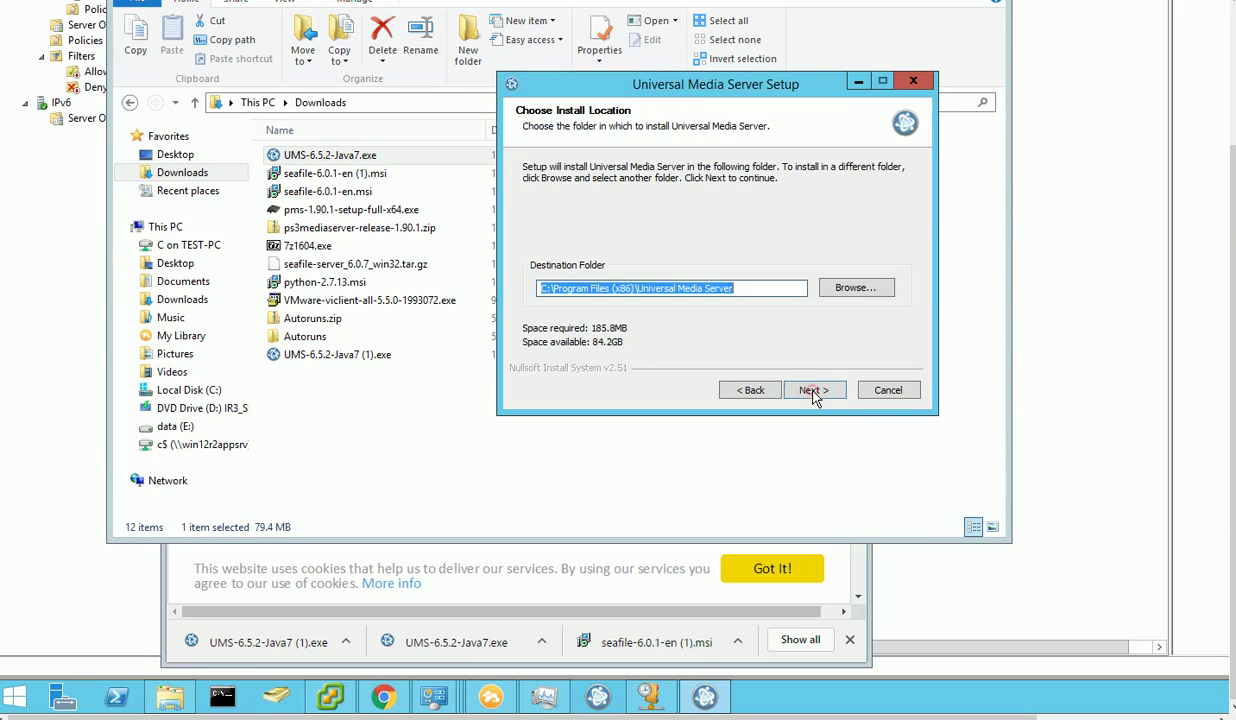
{"action": "left_click", "coordinate": [813, 391]}
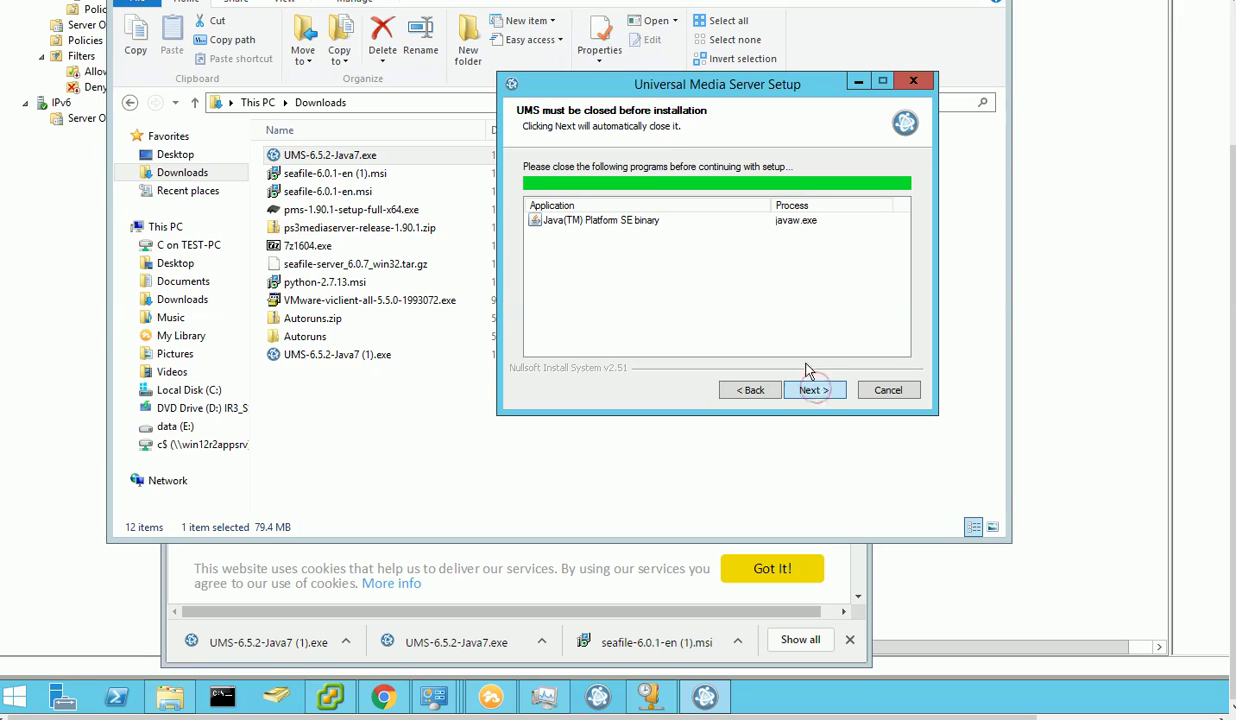
{"action": "left_click", "coordinate": [612, 228]}
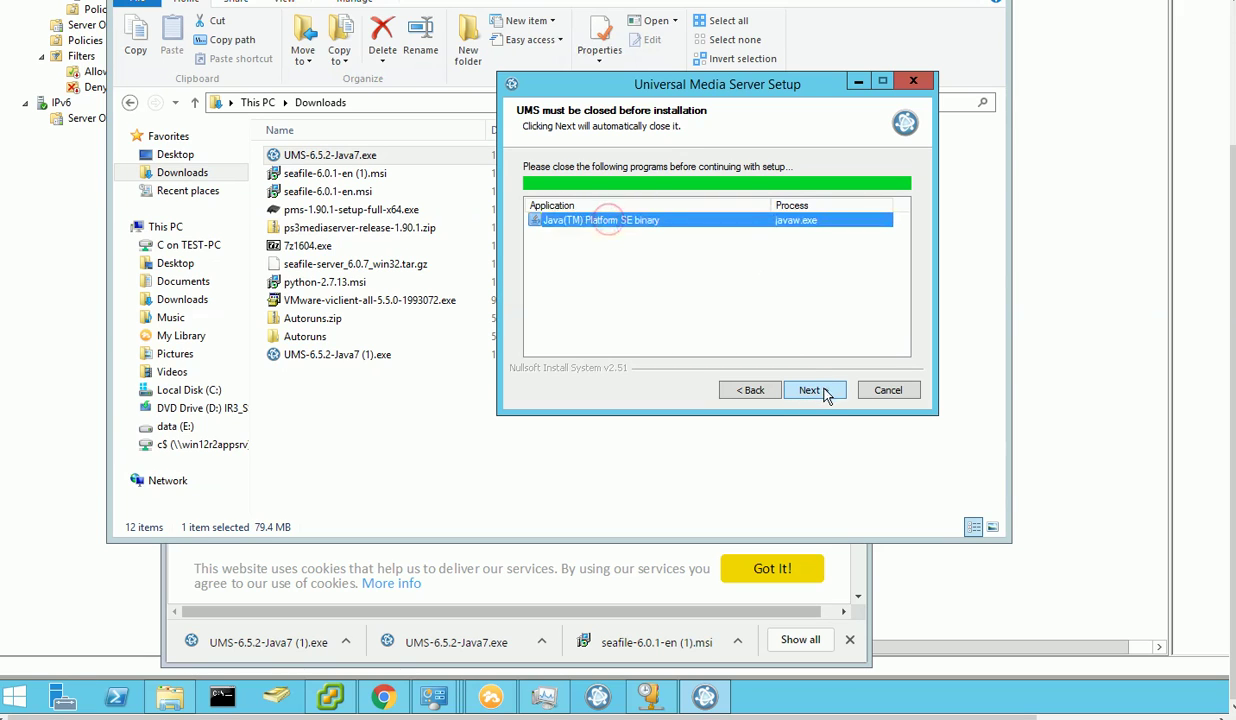
{"action": "left_click", "coordinate": [821, 392]}
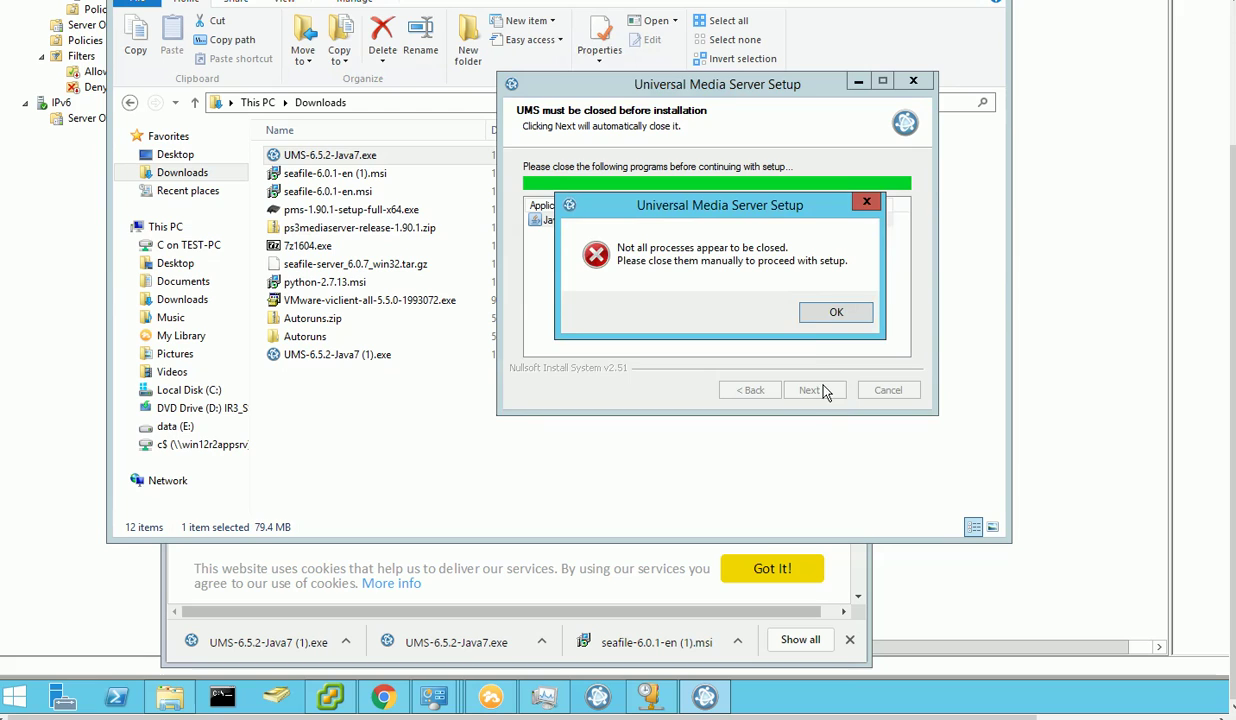
{"action": "left_click", "coordinate": [838, 313]}
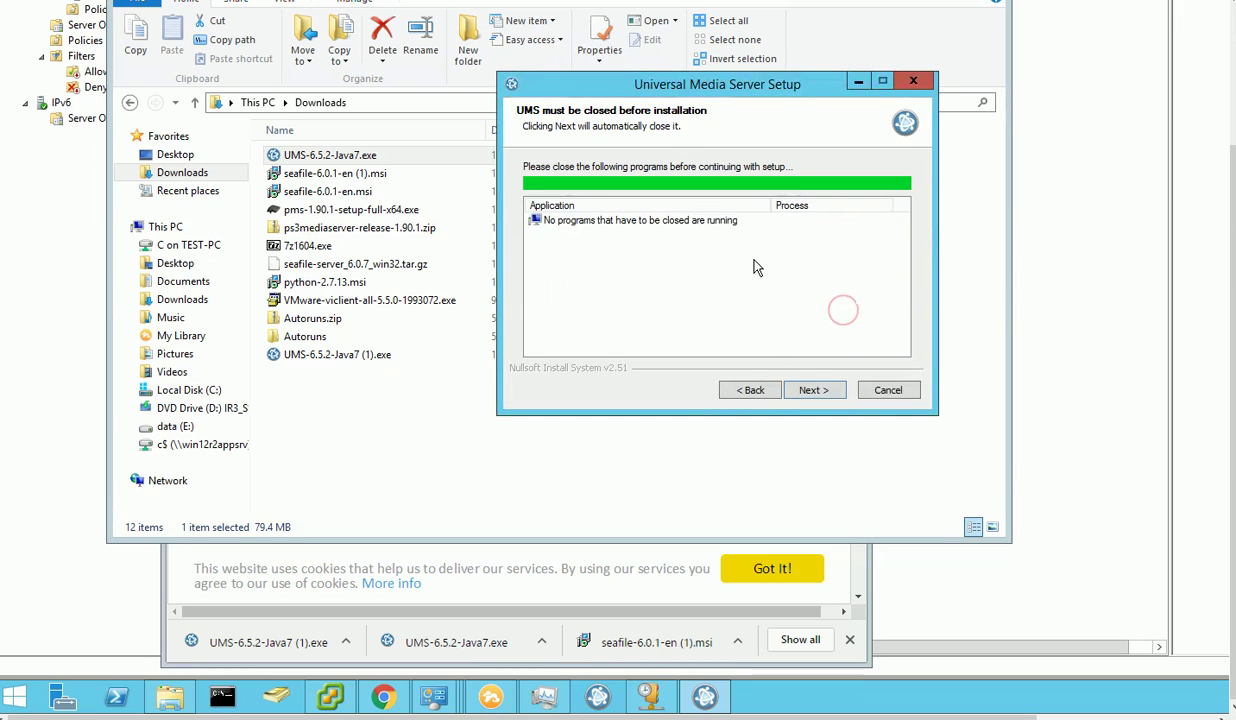
Install Universal Media Server and finish the setup wizard with Run Universal Media Server enabled and no desktop shortcut.
{"action": "left_click", "coordinate": [823, 396]}
{"action": "left_click", "coordinate": [821, 395]}
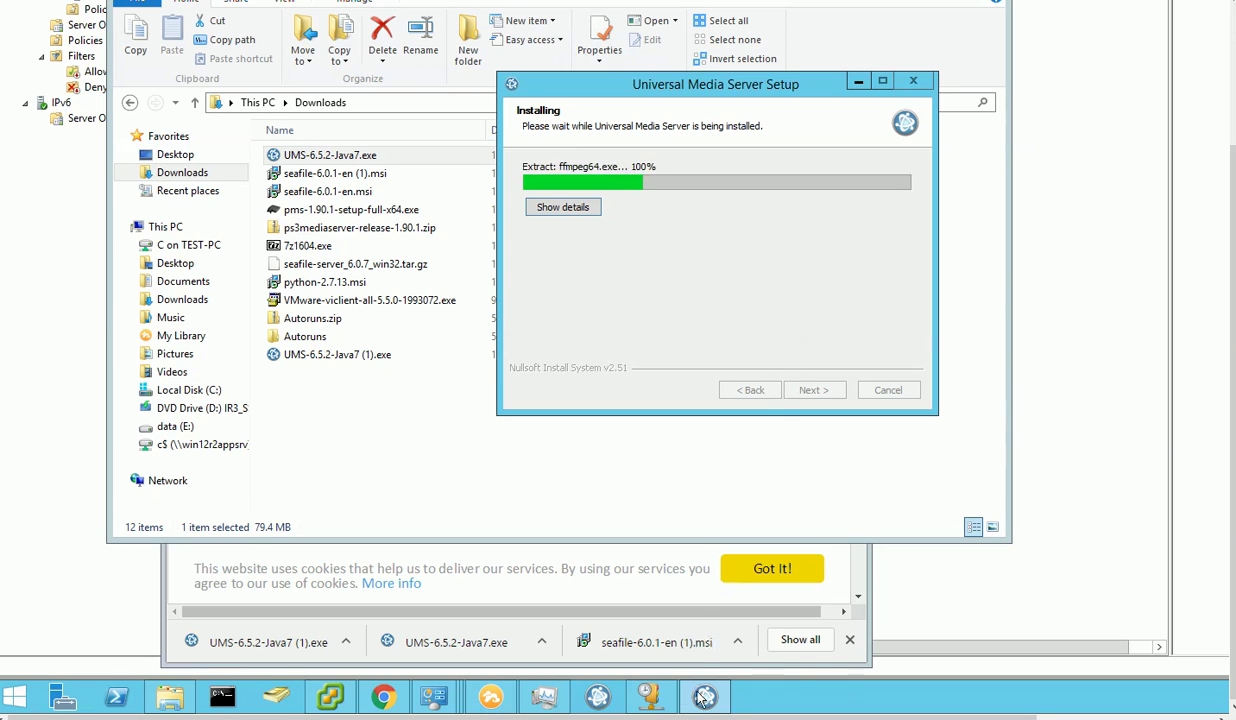
{"action": "mouse_move", "coordinate": [705, 697]}
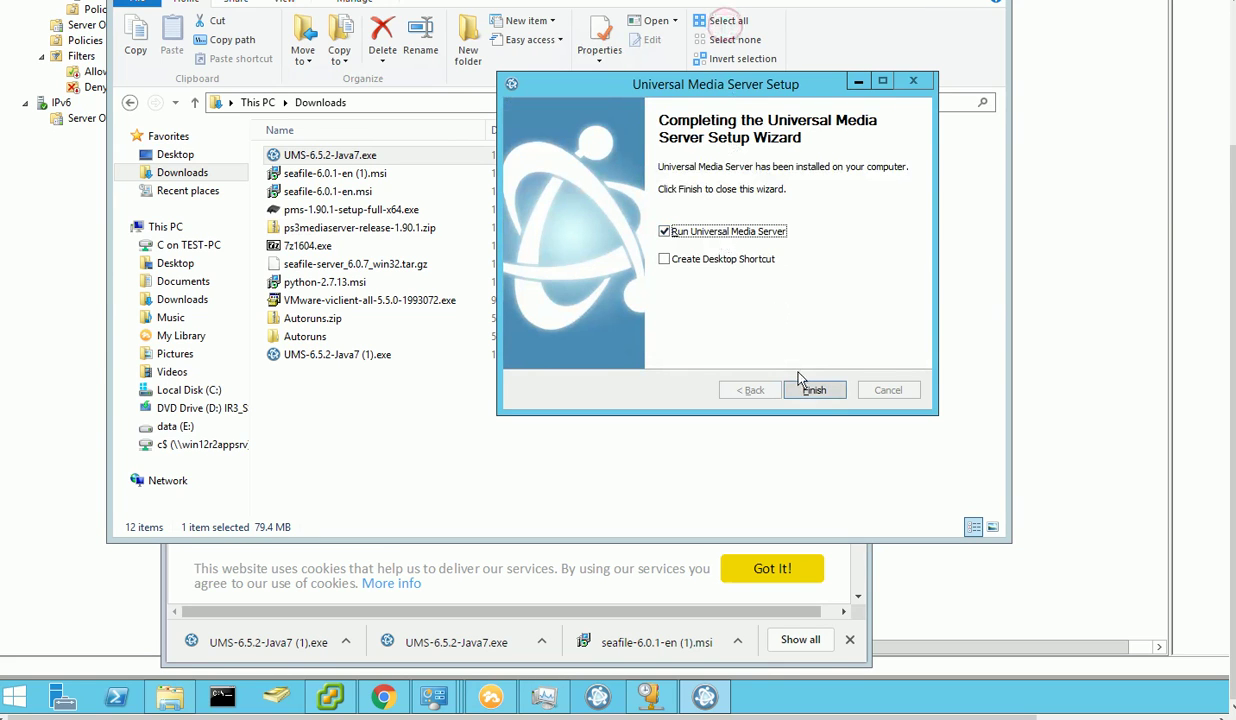
{"action": "left_click", "coordinate": [810, 388]}
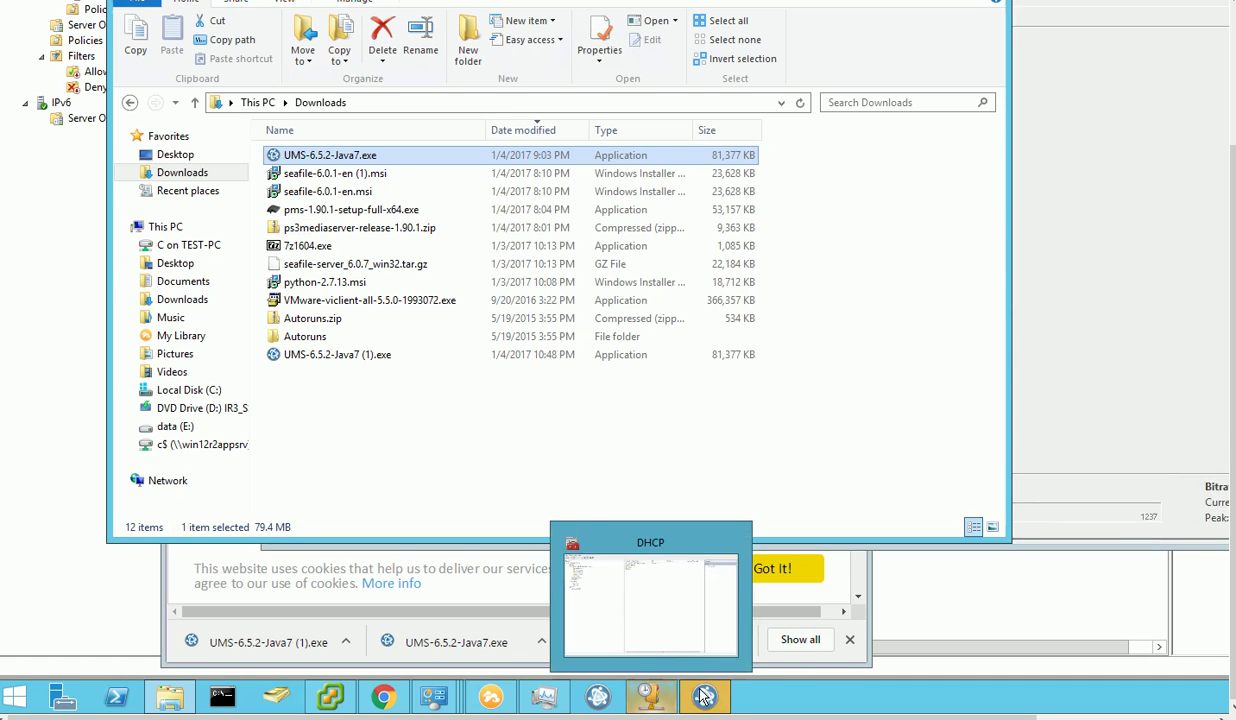
Bring the Universal Media Server window to the front and move it so its full interface fits on the screen.
{"action": "left_click", "coordinate": [705, 698]}
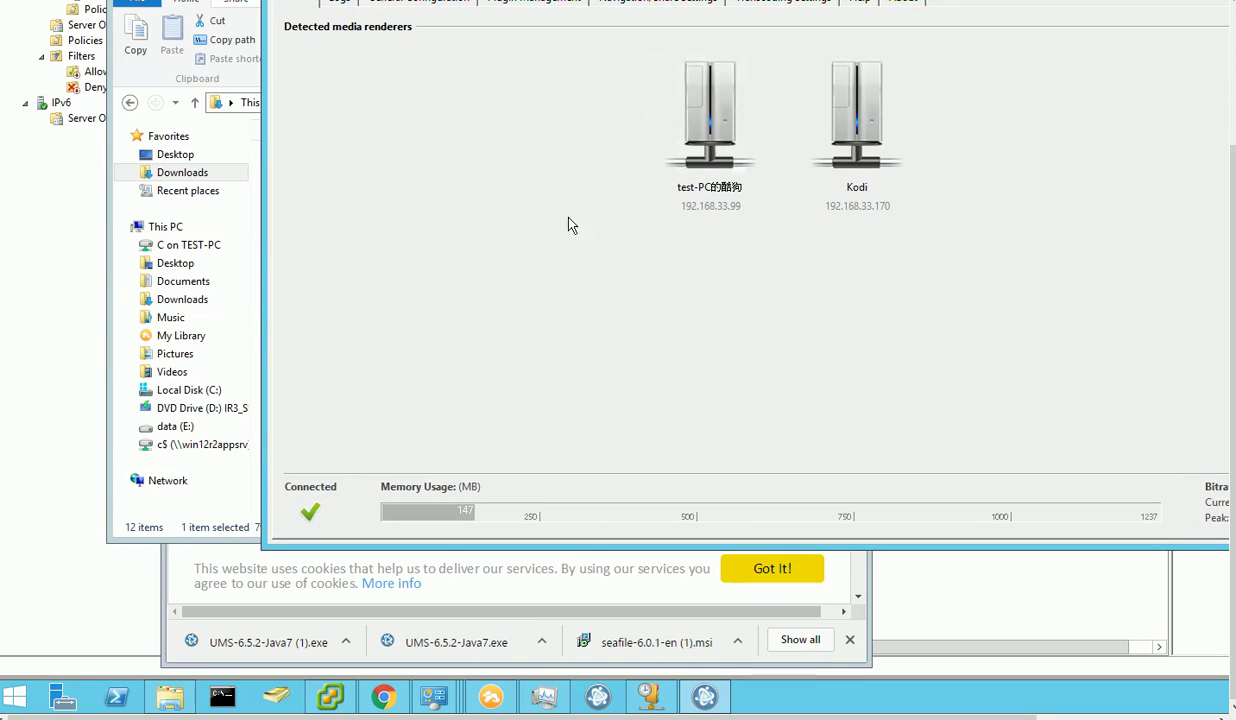
{"action": "left_click_drag", "start_coordinate": [262, 314], "coordinate": [85, 433]}
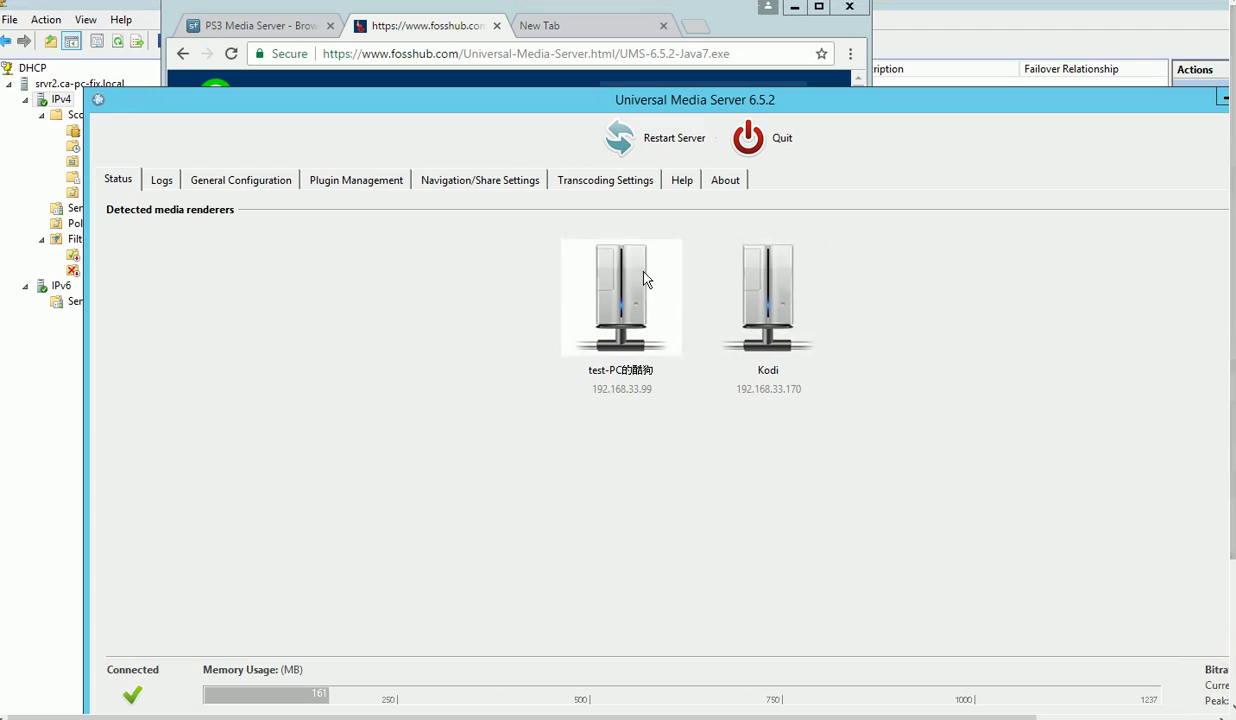
{"action": "left_click_drag", "start_coordinate": [621, 101], "coordinate": [553, 58]}
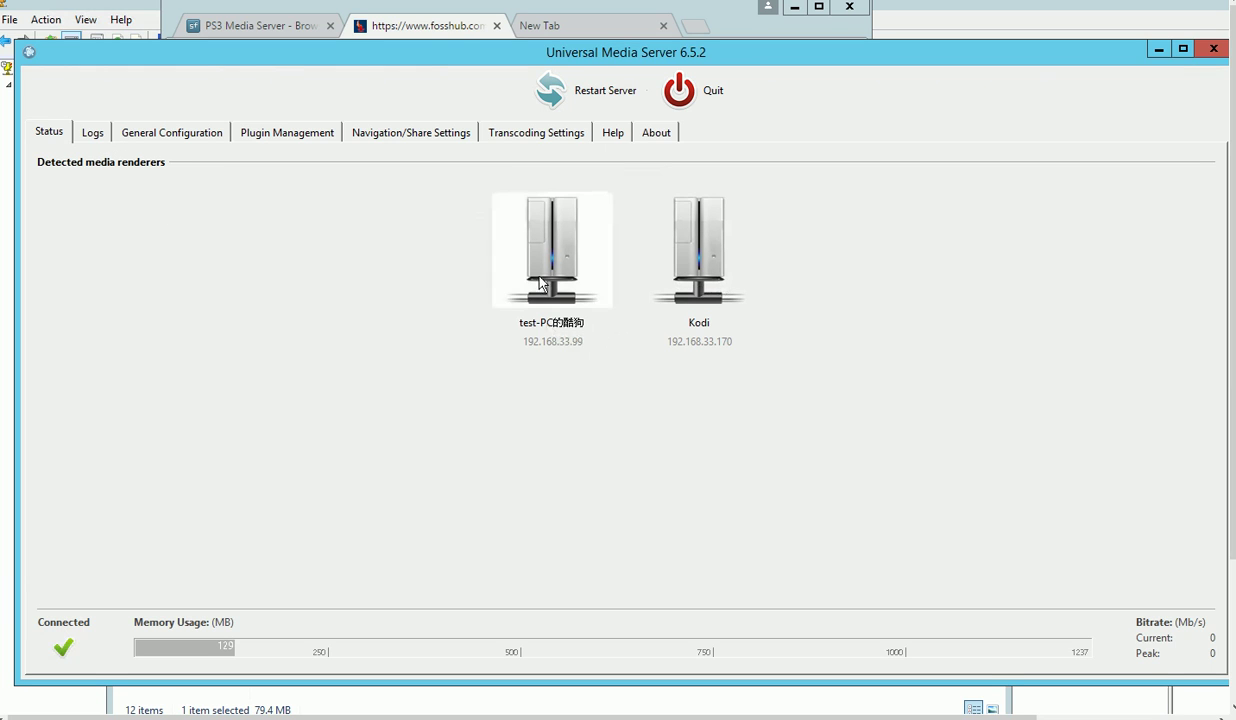
{"action": "left_click", "coordinate": [219, 360]}
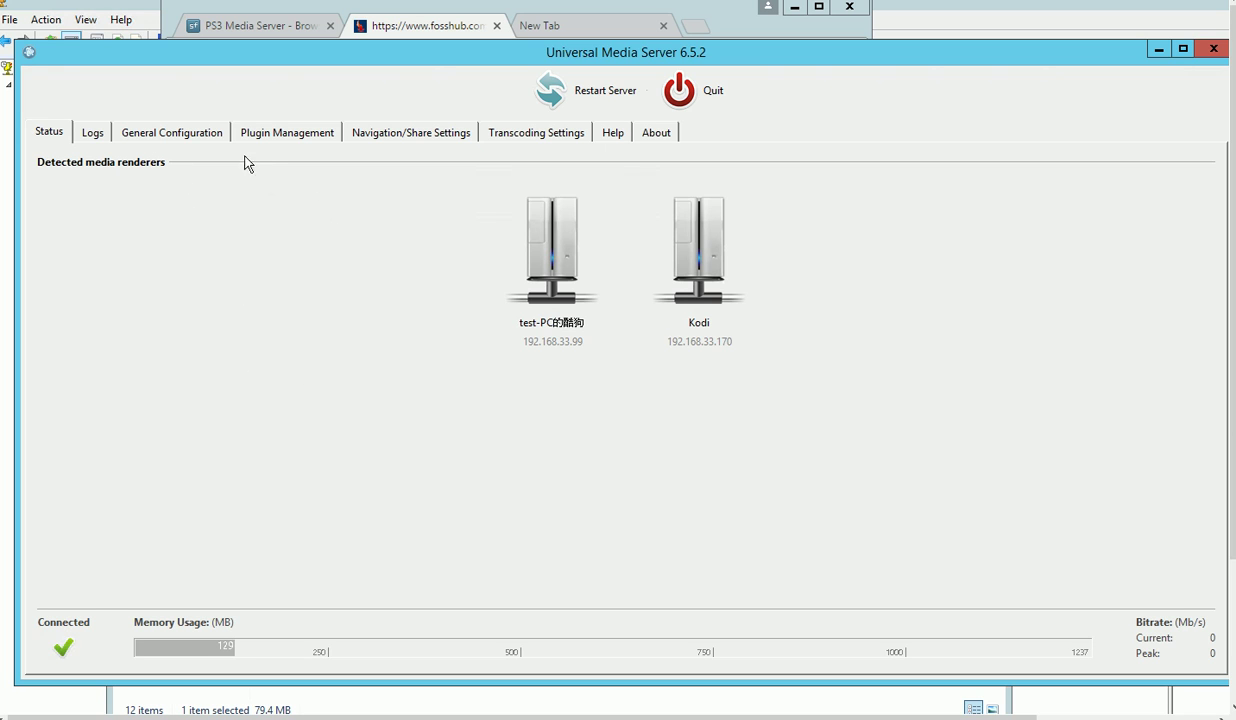
Examine the general configuration, the E:\media entry under Shared folders, and the folder picker for adding another share.
{"action": "left_click", "coordinate": [190, 142]}
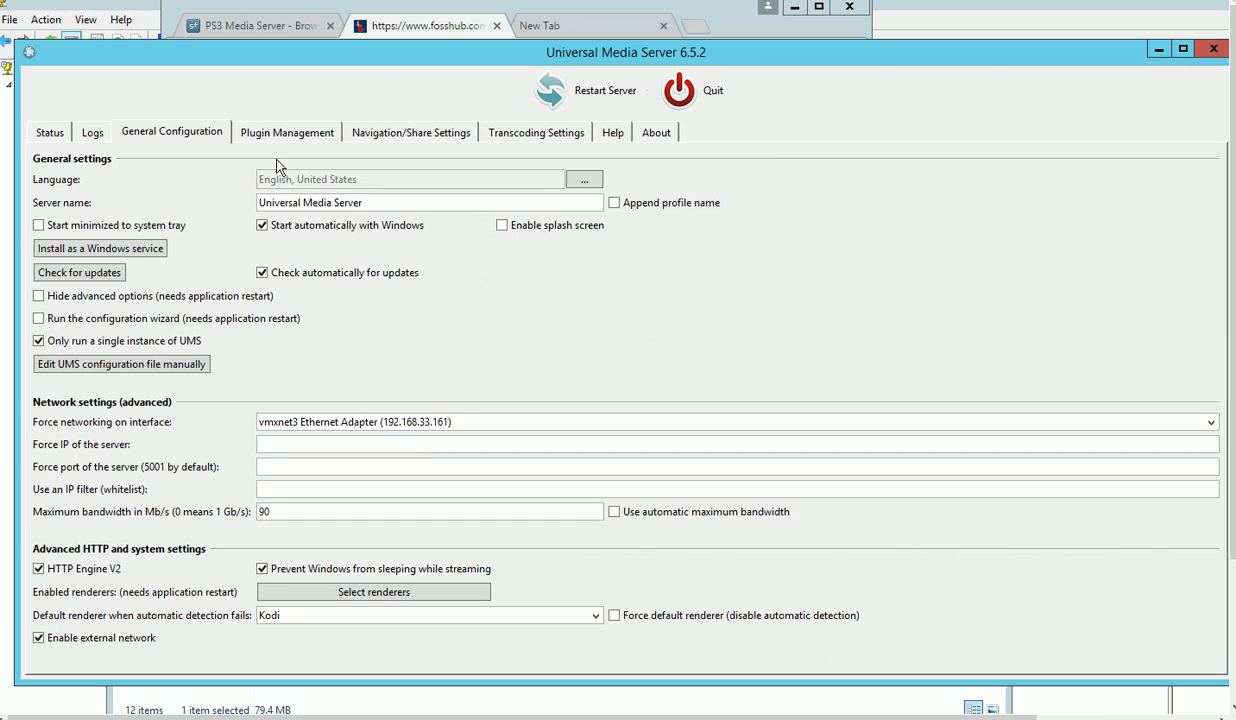
{"action": "left_click", "coordinate": [418, 134]}
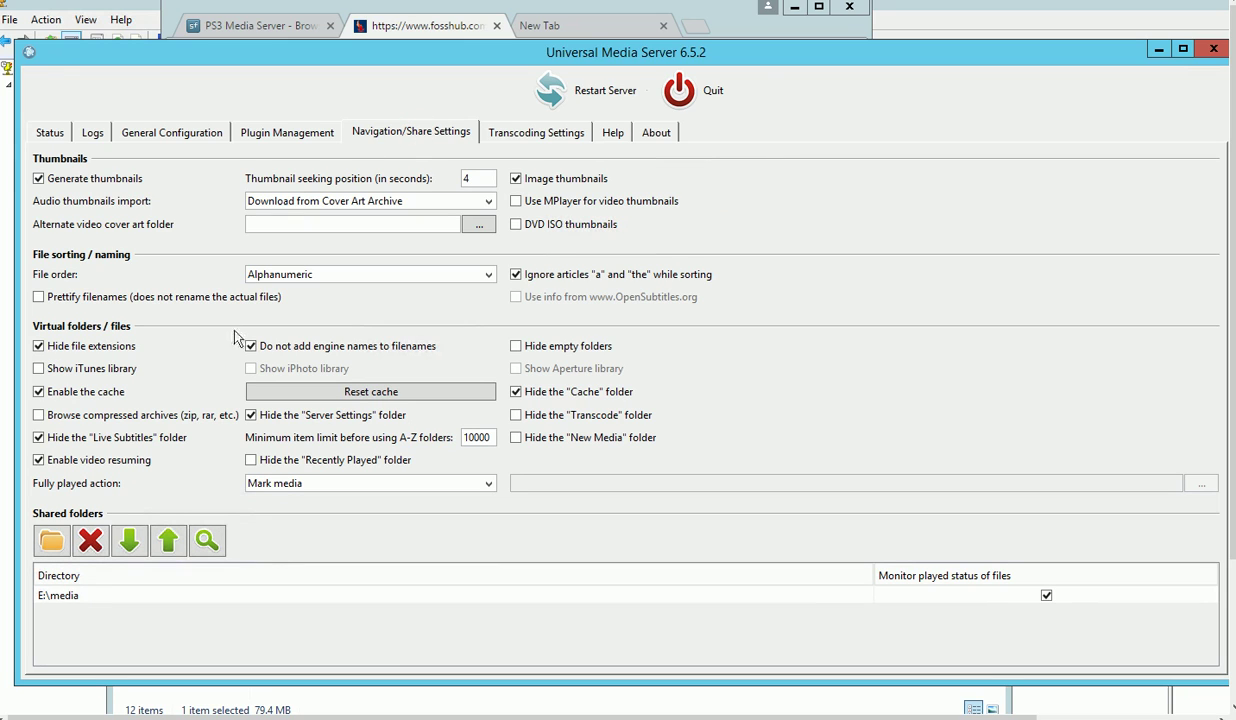
{"action": "left_click", "coordinate": [79, 598]}
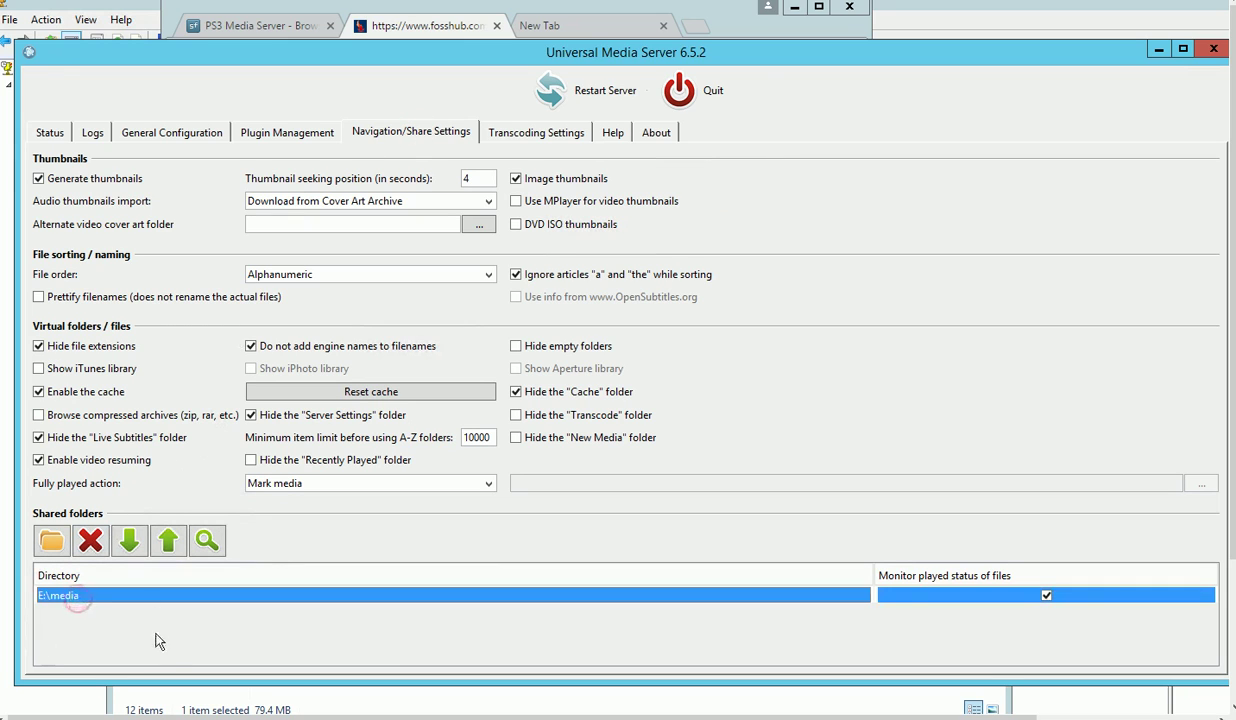
{"action": "left_click", "coordinate": [52, 541]}
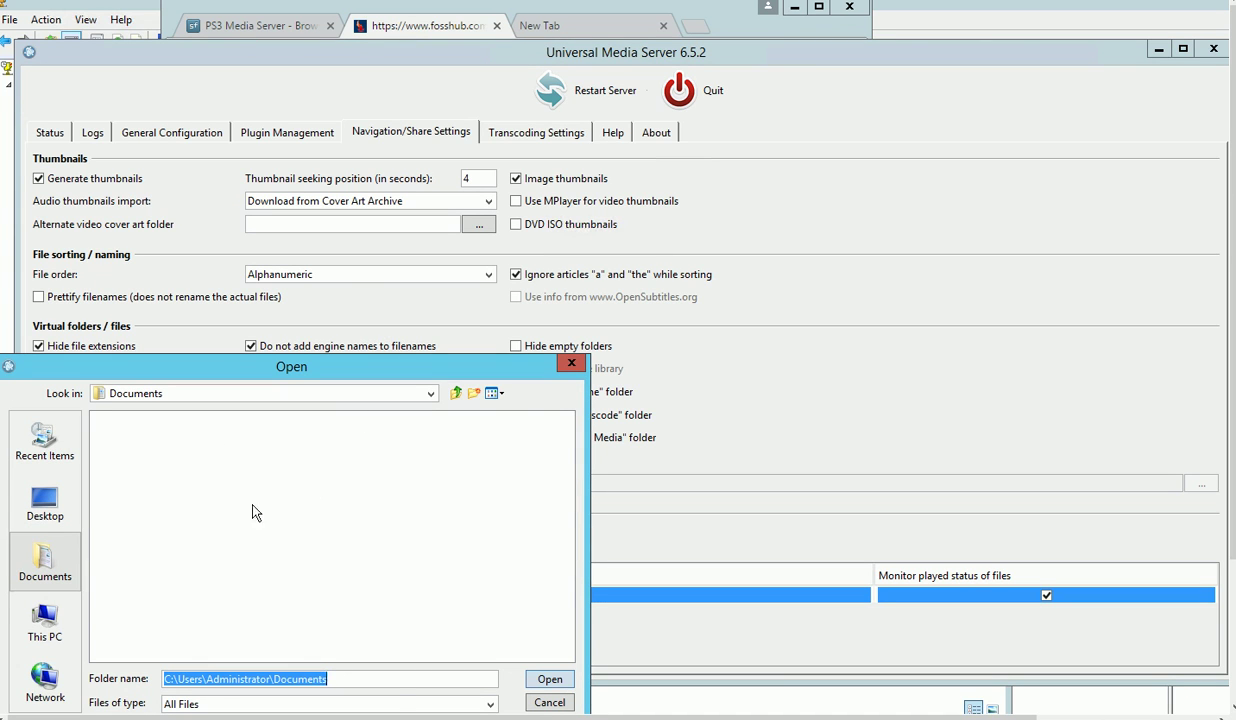
{"action": "left_click", "coordinate": [549, 702]}
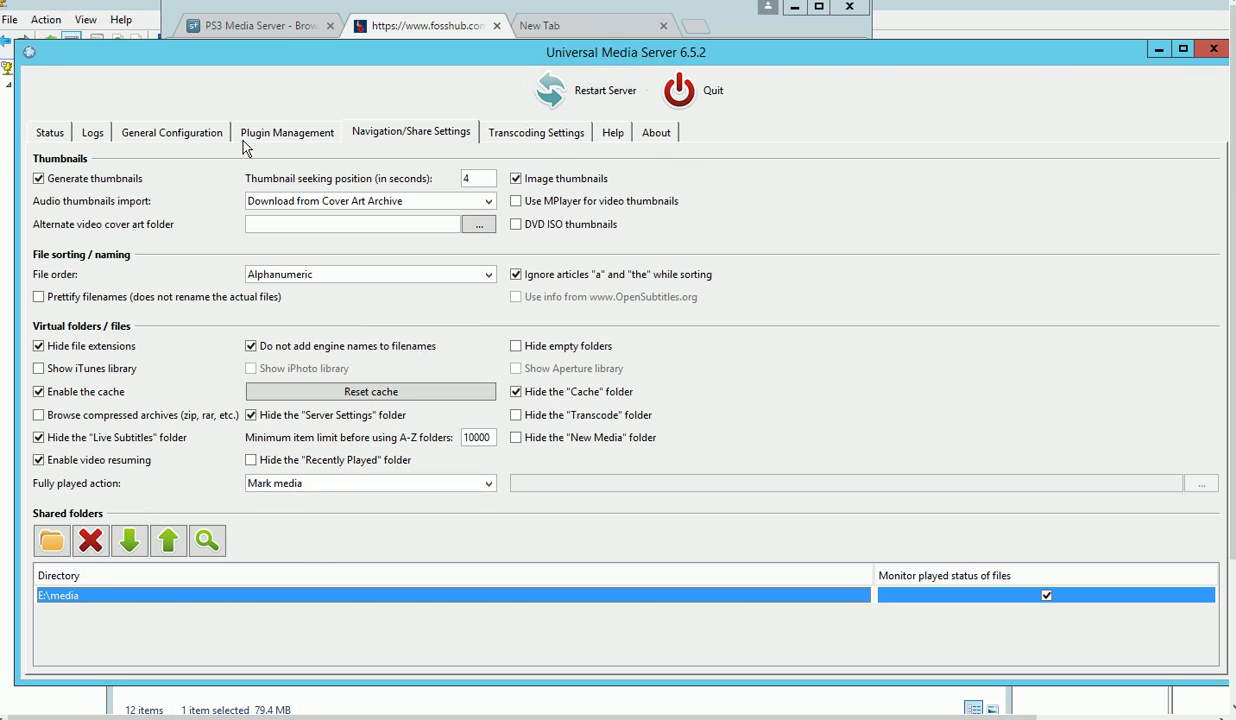
Return to the detected media renderers and restart the media server.
{"action": "left_click", "coordinate": [54, 137]}
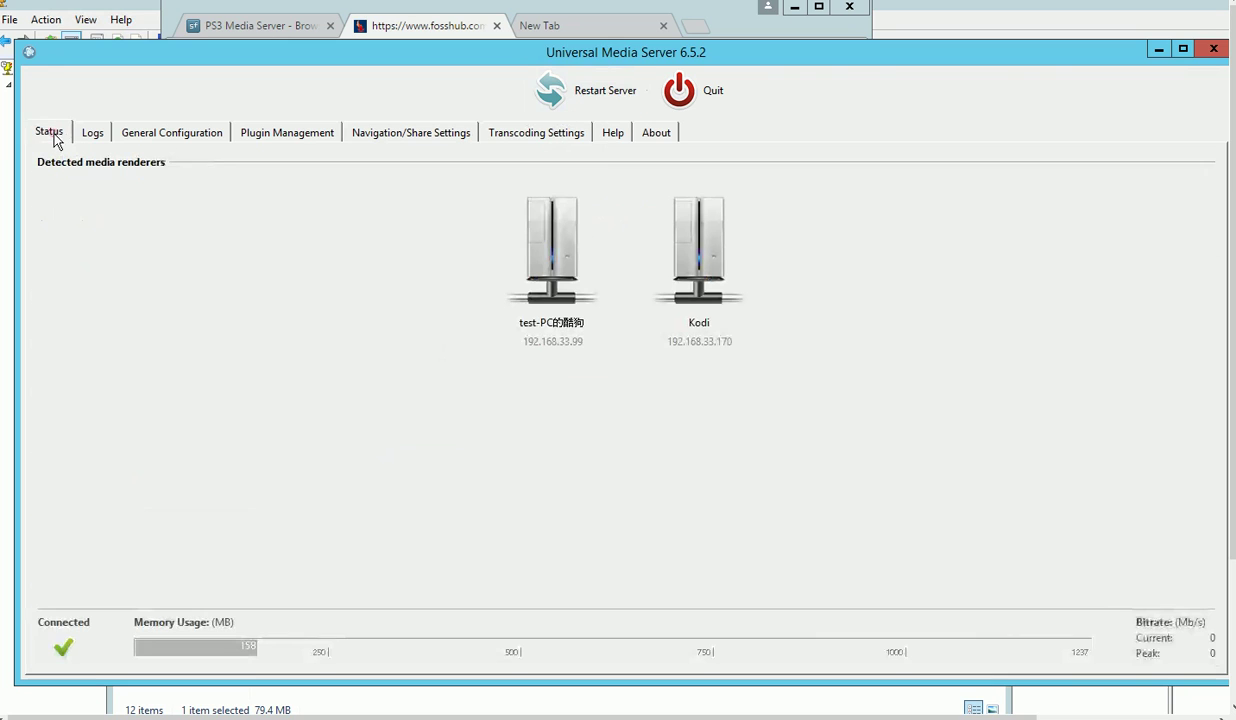
{"action": "left_click", "coordinate": [589, 99]}
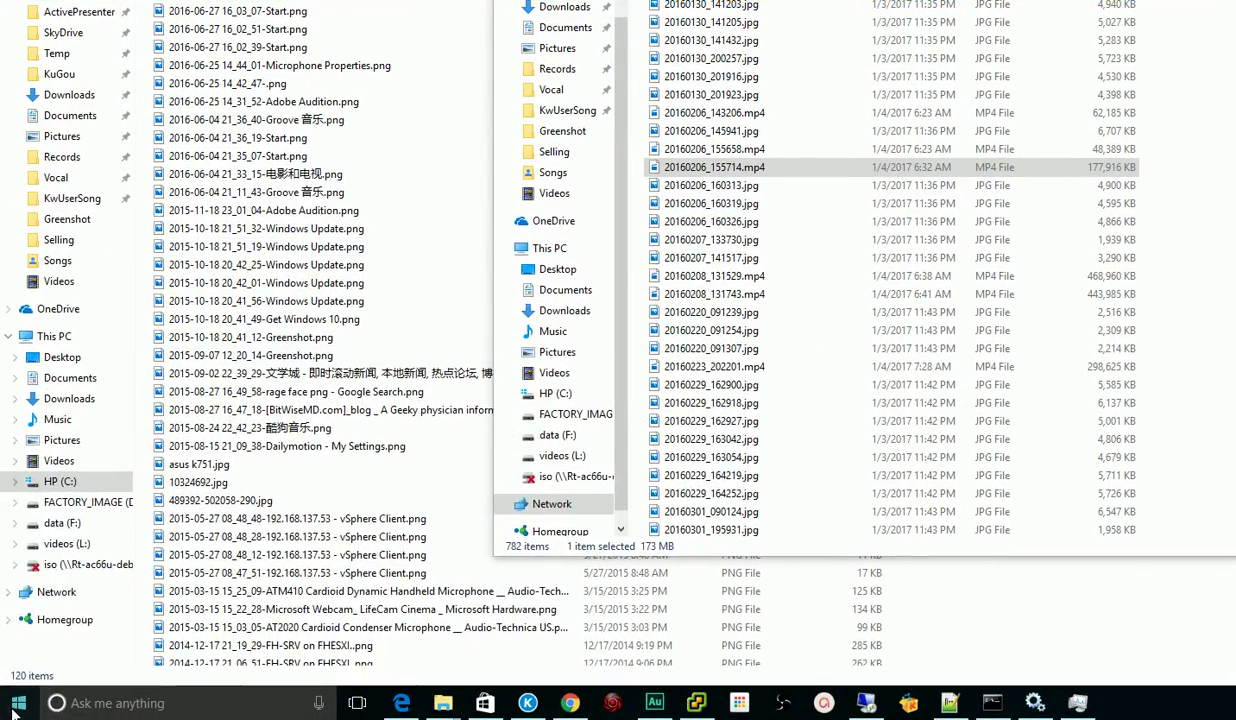
Switch to Kodi and start adding a new video source from the file area of the movies (电影) section.
{"action": "left_click", "coordinate": [16, 705]}
{"action": "left_click", "coordinate": [114, 236]}
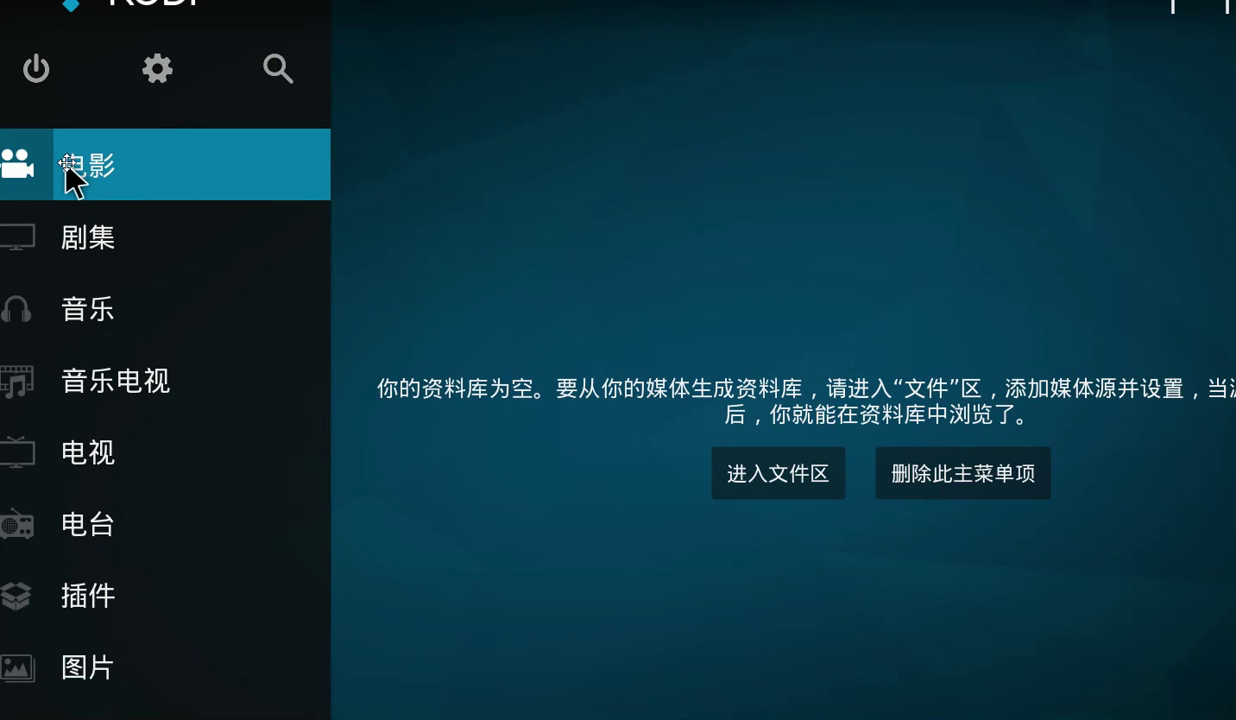
{"action": "left_click", "coordinate": [124, 188]}
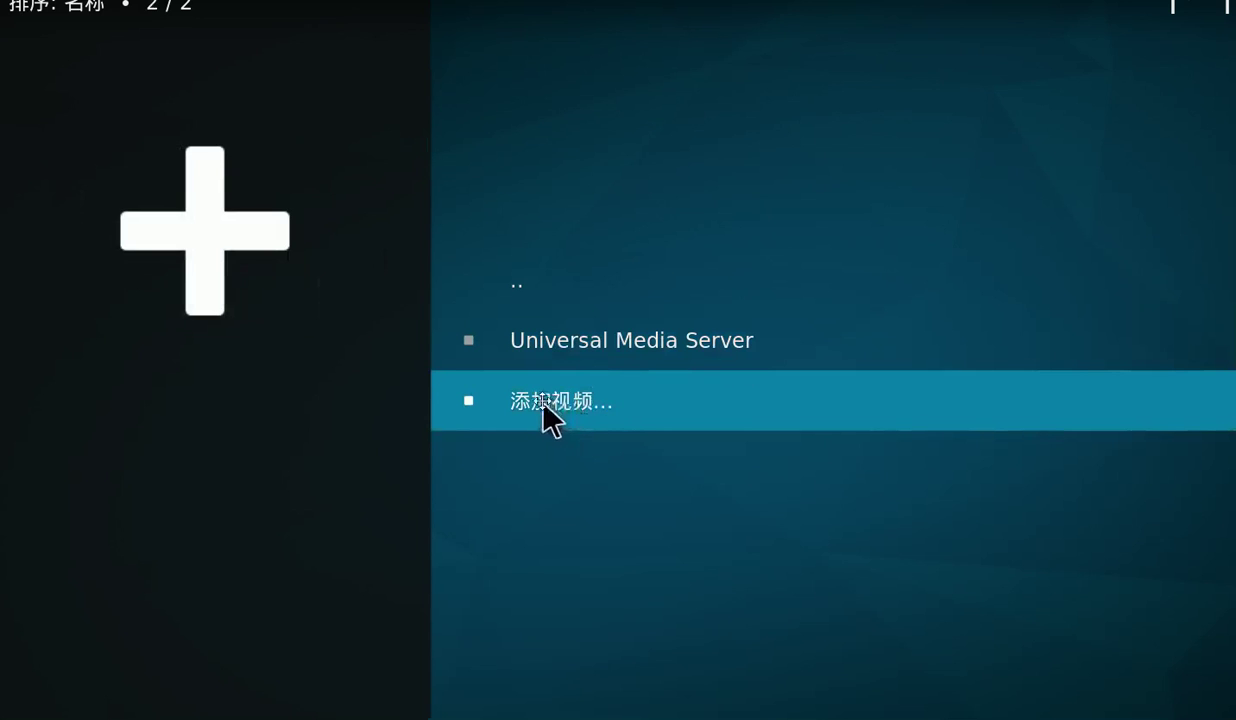
{"action": "left_click", "coordinate": [541, 401]}
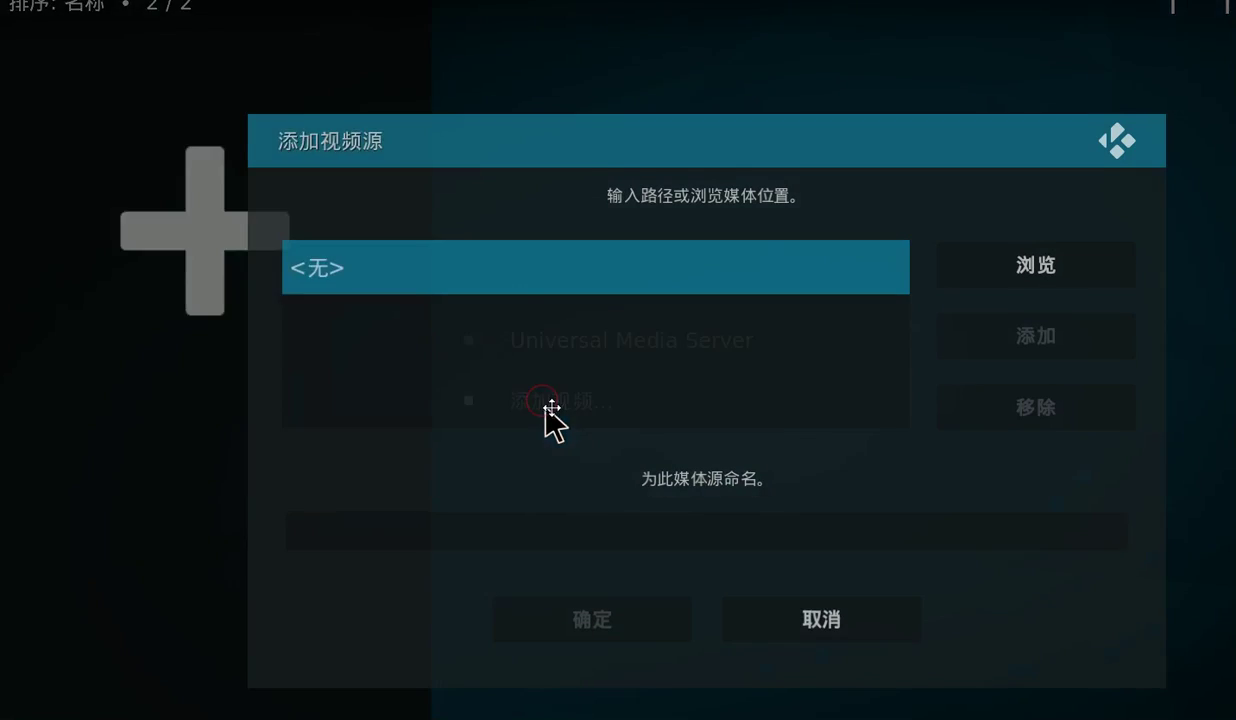
Browse the UPnP network location to Universal Media Server's media folder and add it as the new video source.
{"action": "left_click", "coordinate": [1026, 279]}
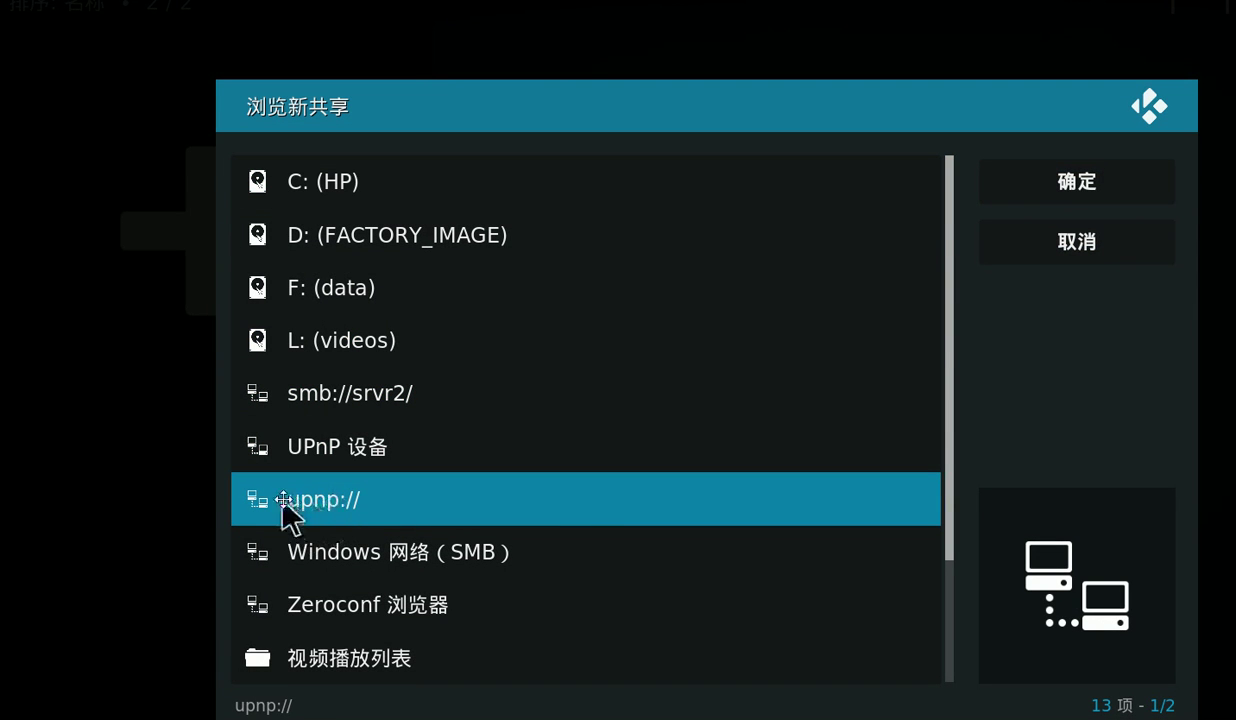
{"action": "left_click", "coordinate": [355, 502]}
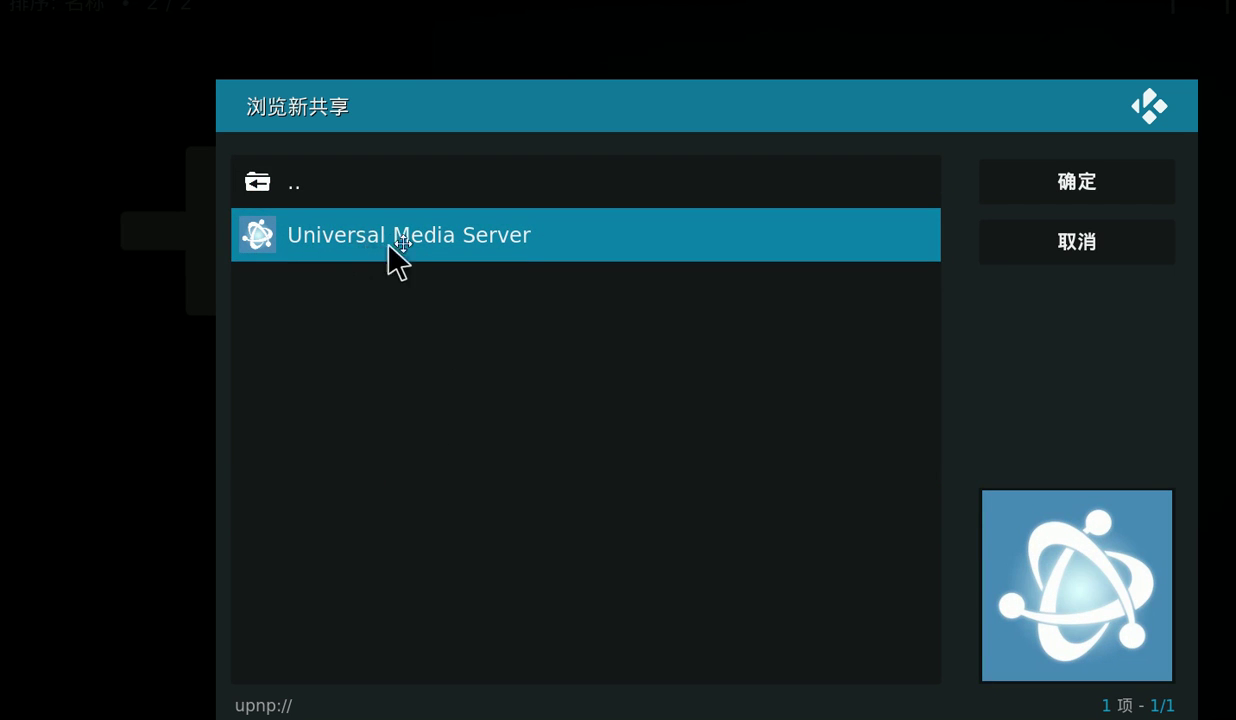
{"action": "left_click", "coordinate": [392, 248]}
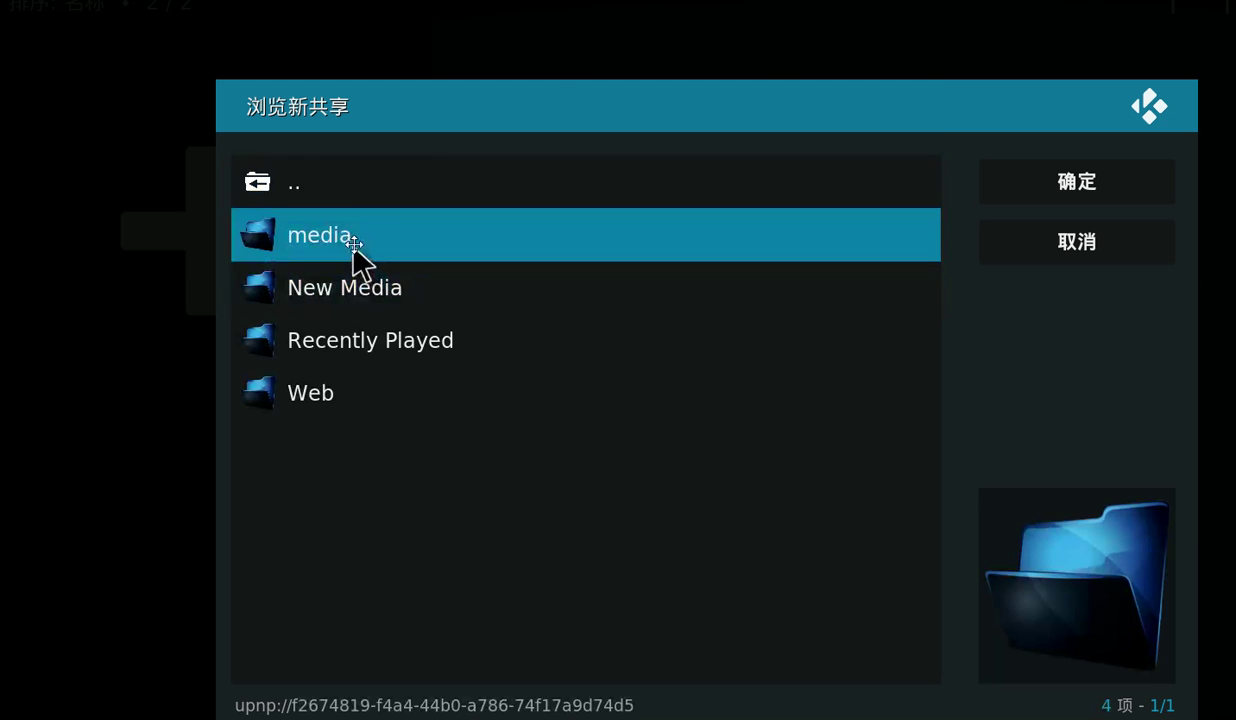
{"action": "left_click", "coordinate": [354, 246]}
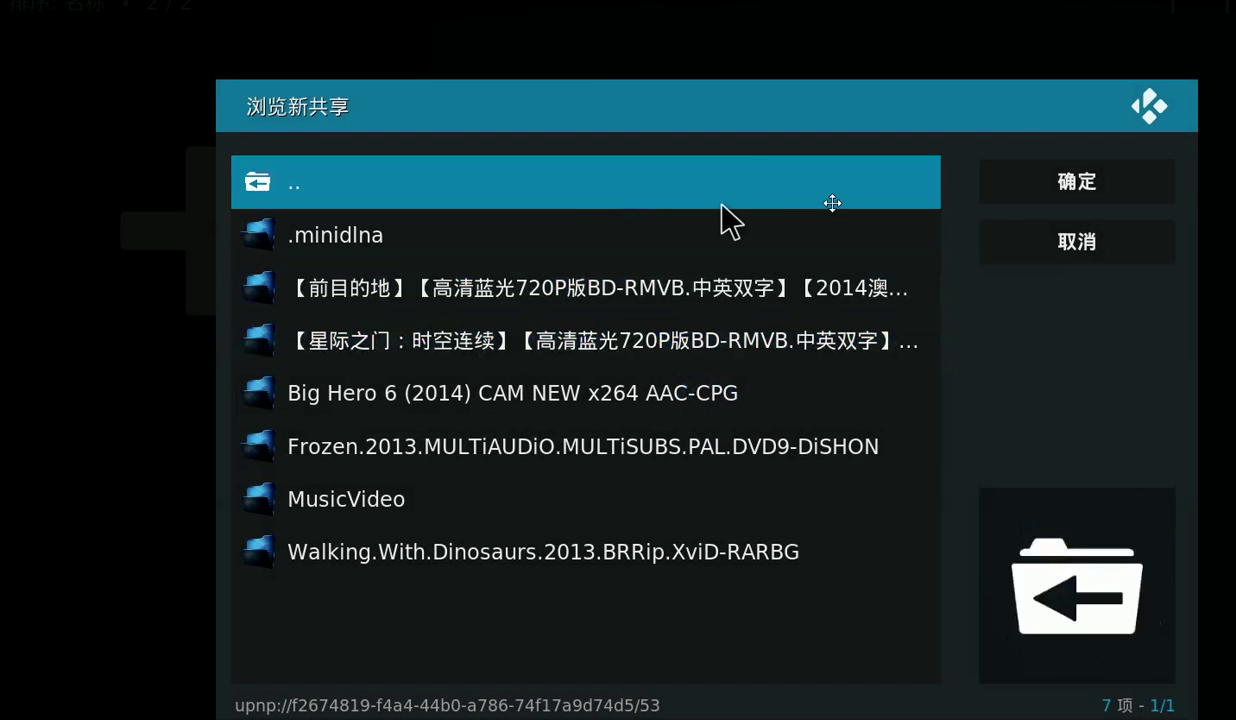
{"action": "left_click", "coordinate": [1065, 193]}
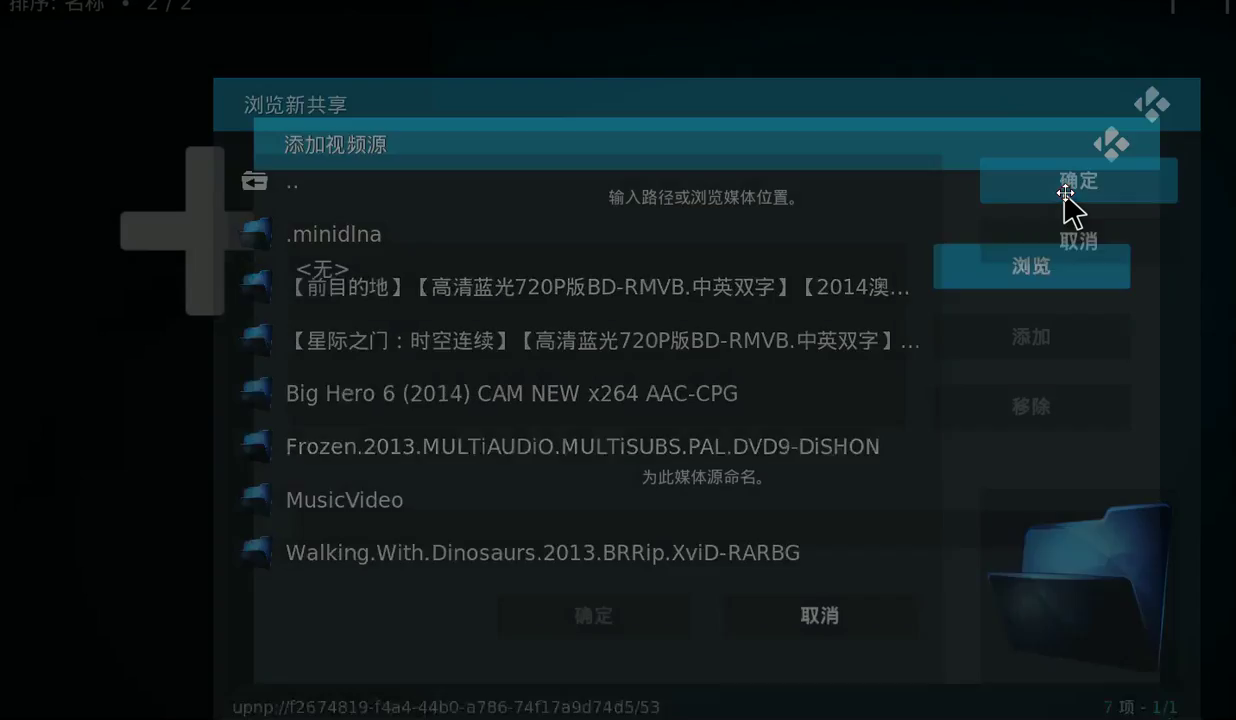
{"action": "left_click", "coordinate": [614, 626]}
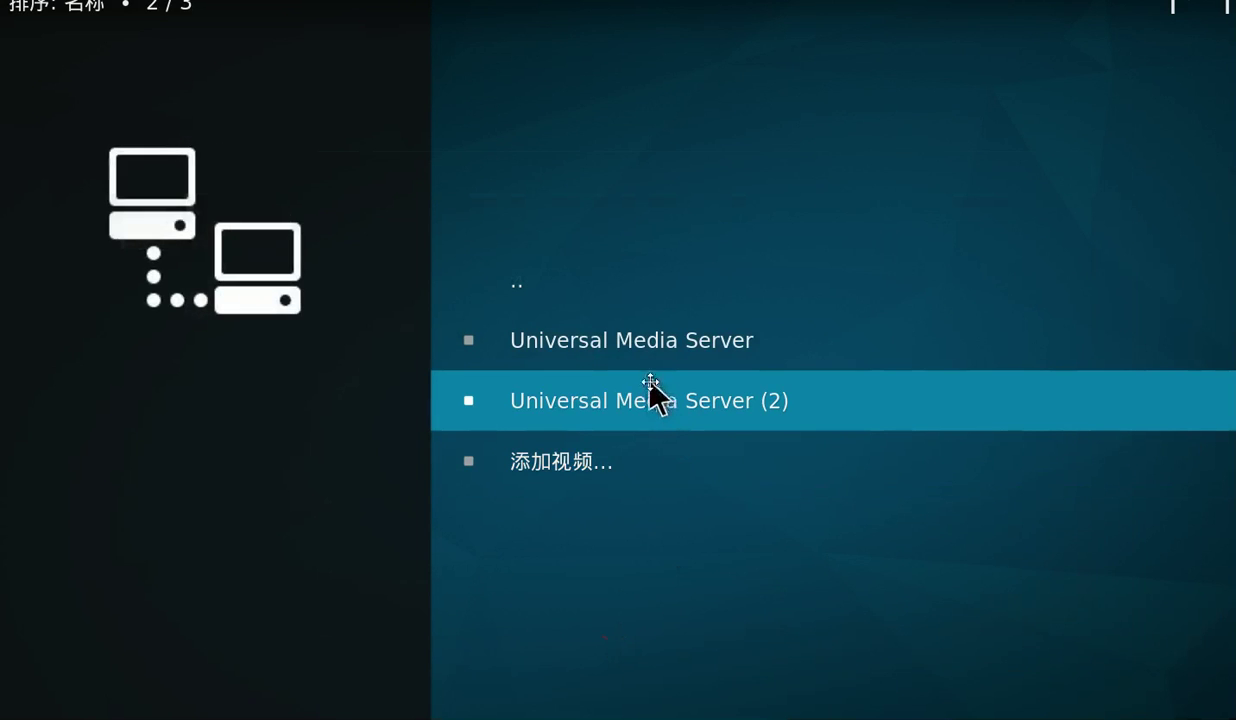
Open the original Universal Media Server source, look through its 前目的地 (Predestination) movie folder, and go back to the folder overview.
{"action": "left_click", "coordinate": [629, 352]}
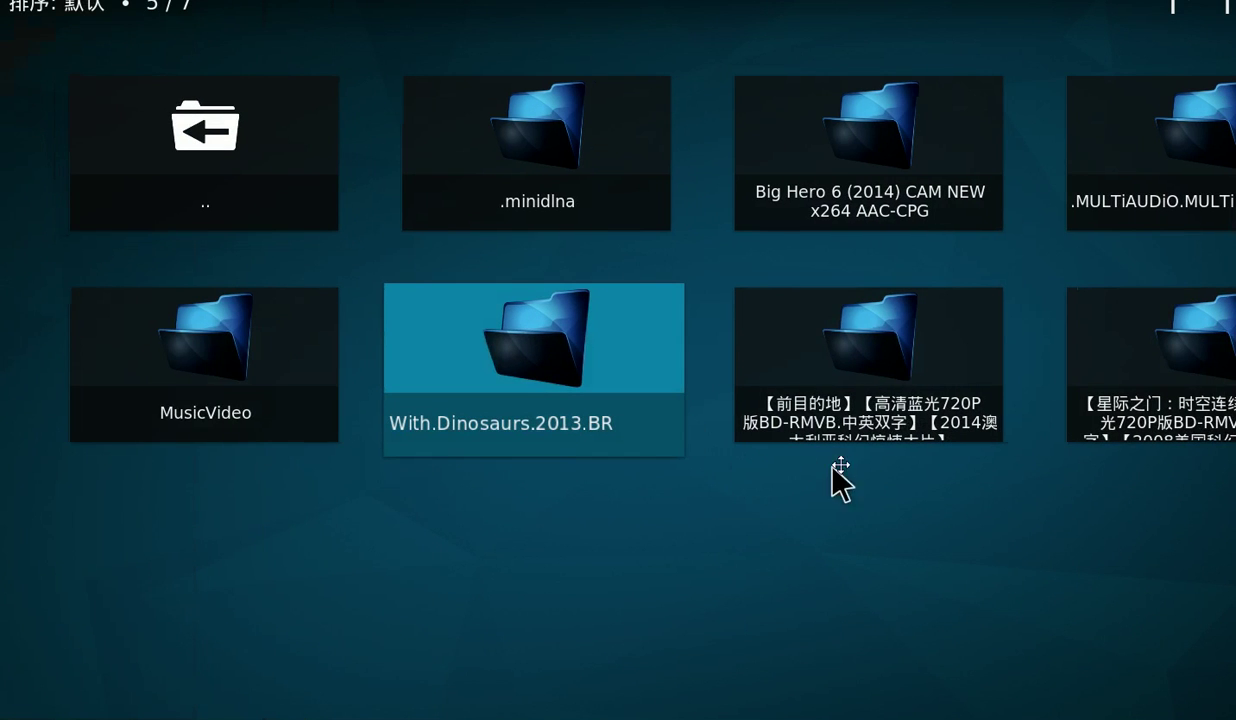
{"action": "left_click", "coordinate": [832, 362]}
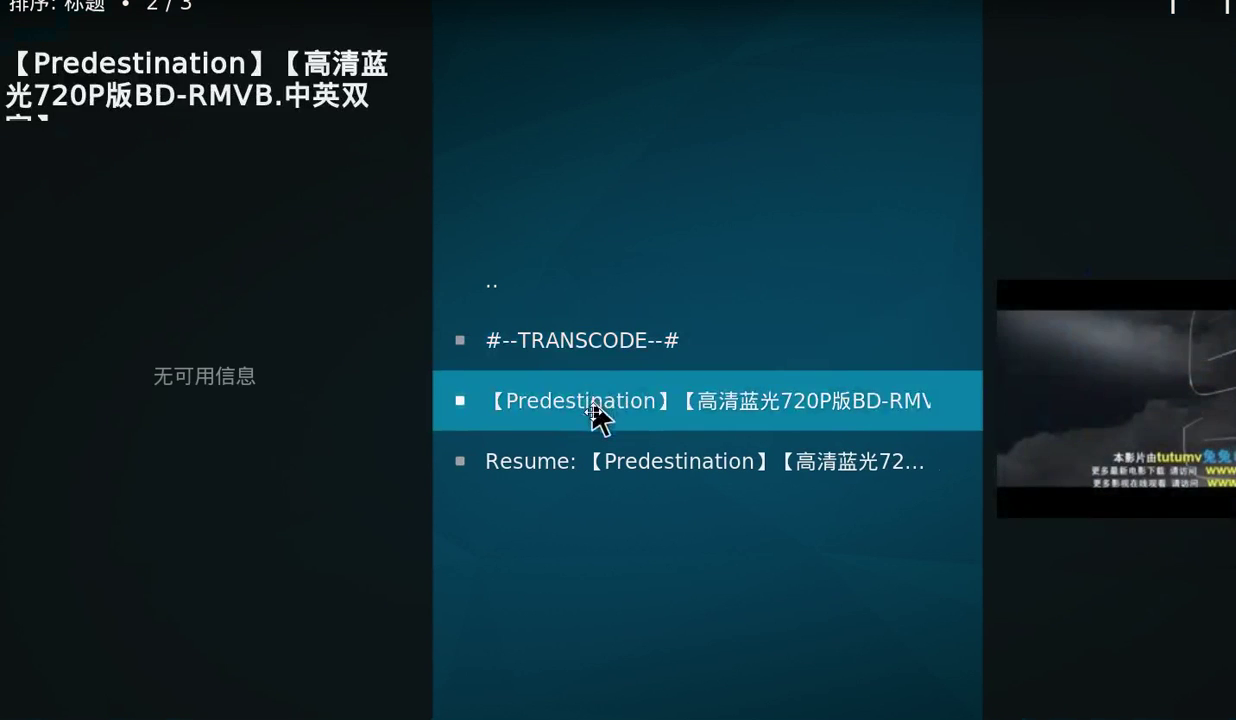
{"action": "right_click", "coordinate": [469, 334]}
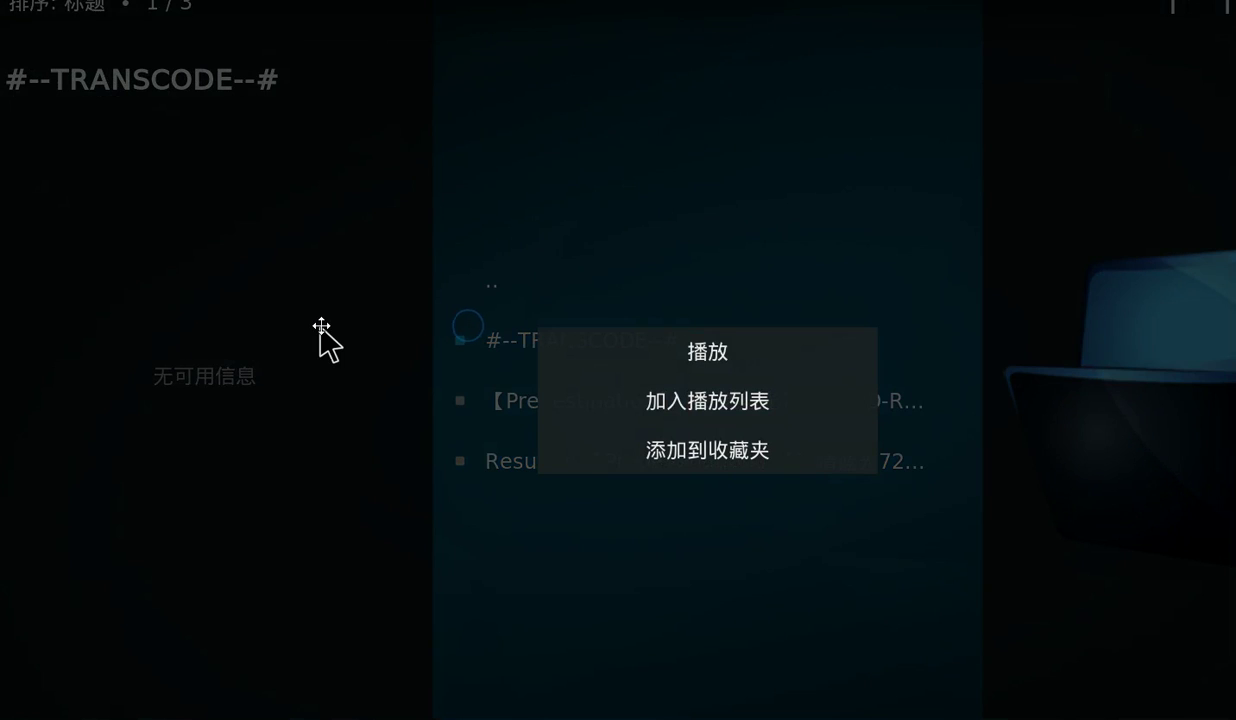
{"action": "right_click", "coordinate": [238, 275]}
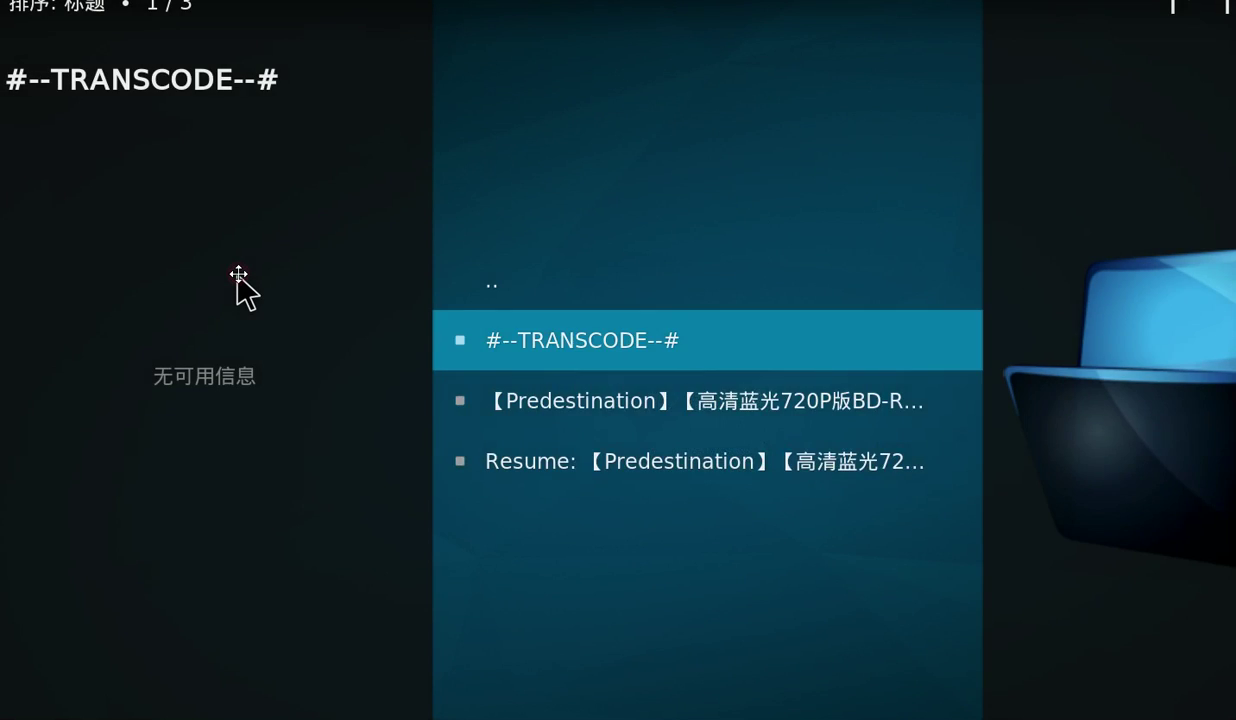
{"action": "right_click", "coordinate": [238, 275]}
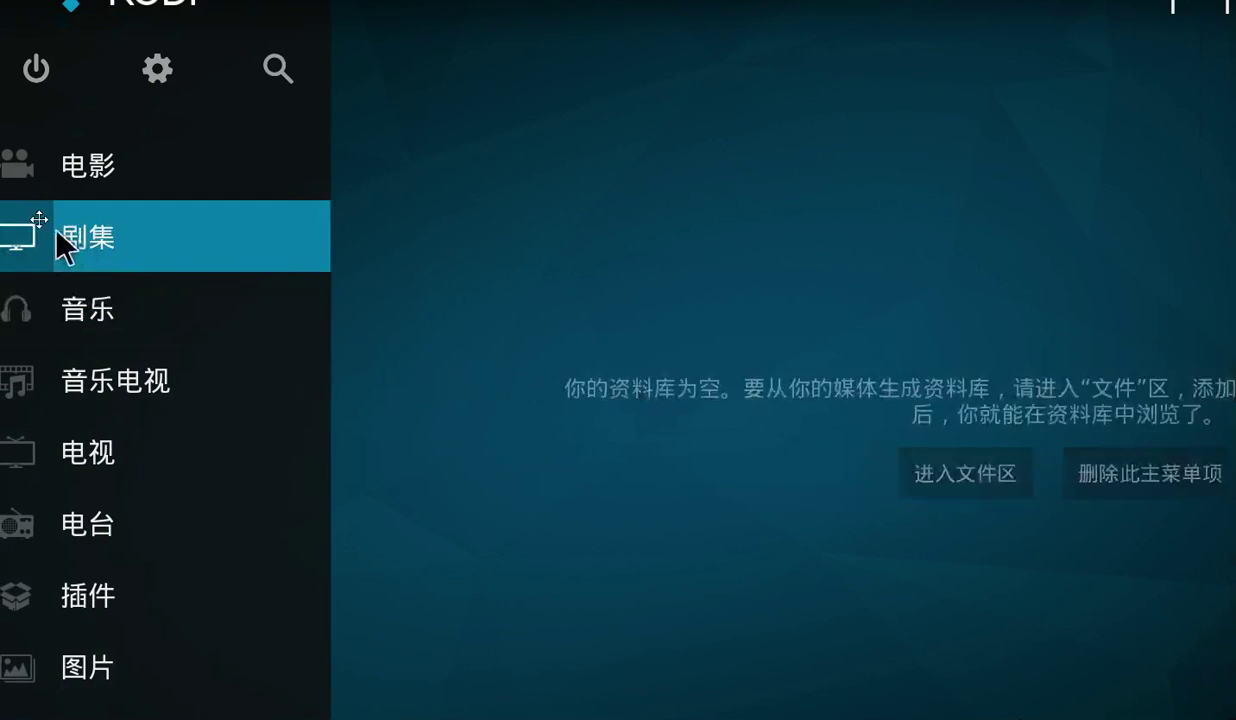
{"action": "left_click", "coordinate": [28, 170]}
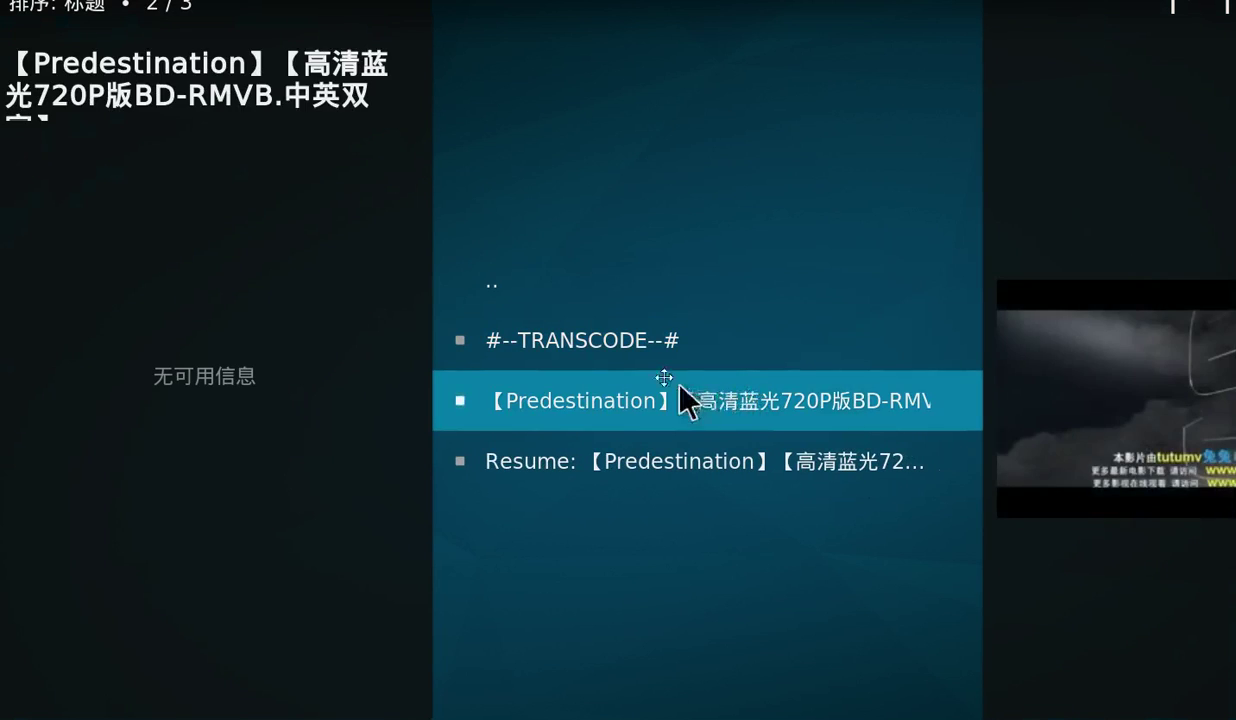
{"action": "left_click", "coordinate": [458, 276]}
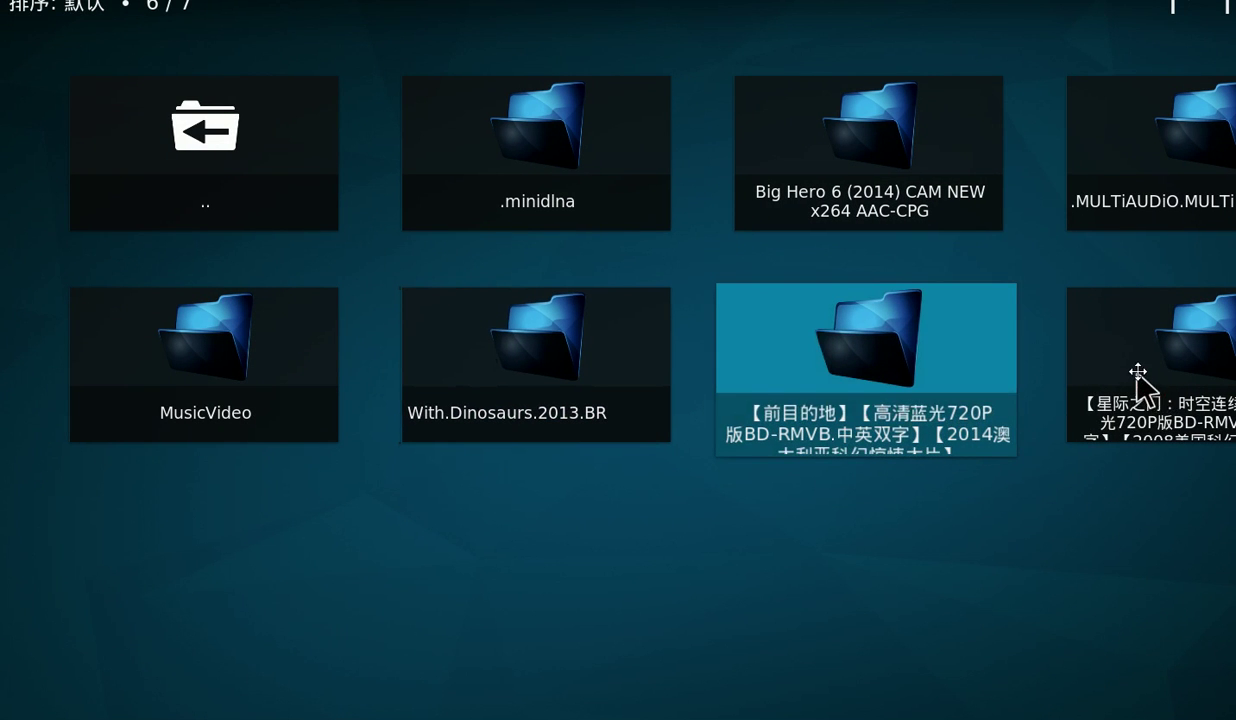
Play the Stargate Continuum video from the 星际之门：时空连续 folder and return to the media folder overview.
{"action": "left_click", "coordinate": [1142, 375]}
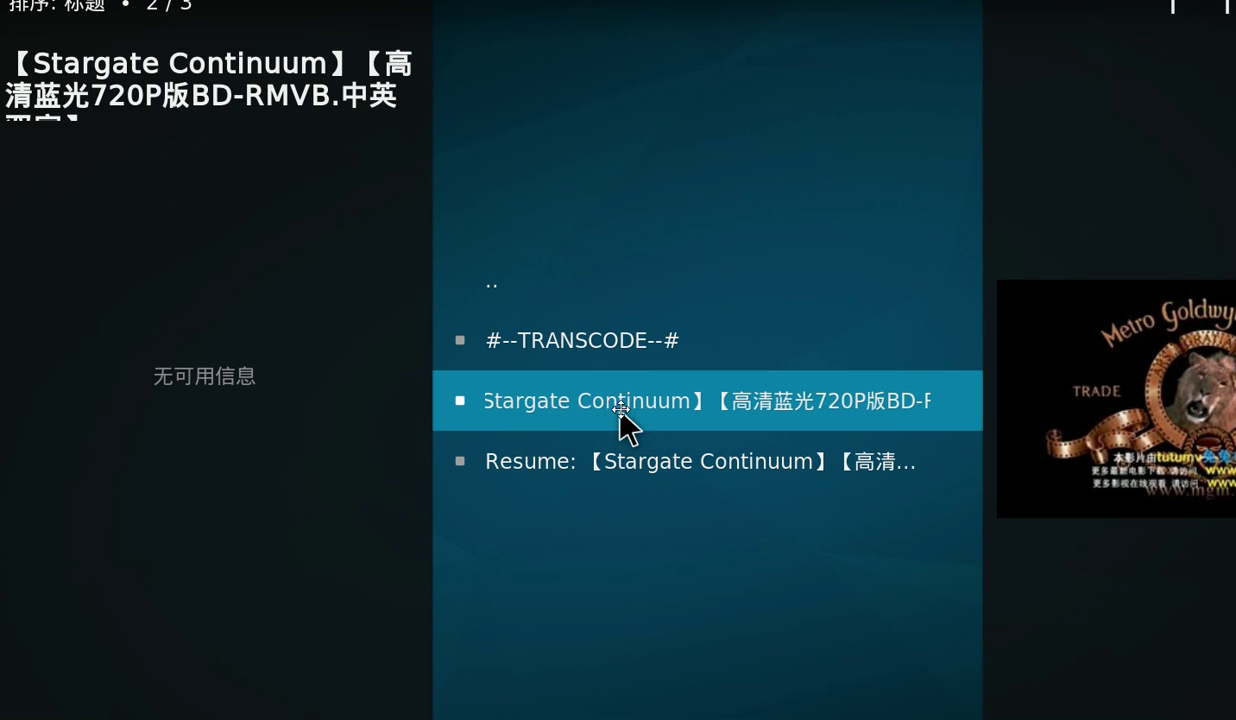
{"action": "left_click", "coordinate": [619, 413]}
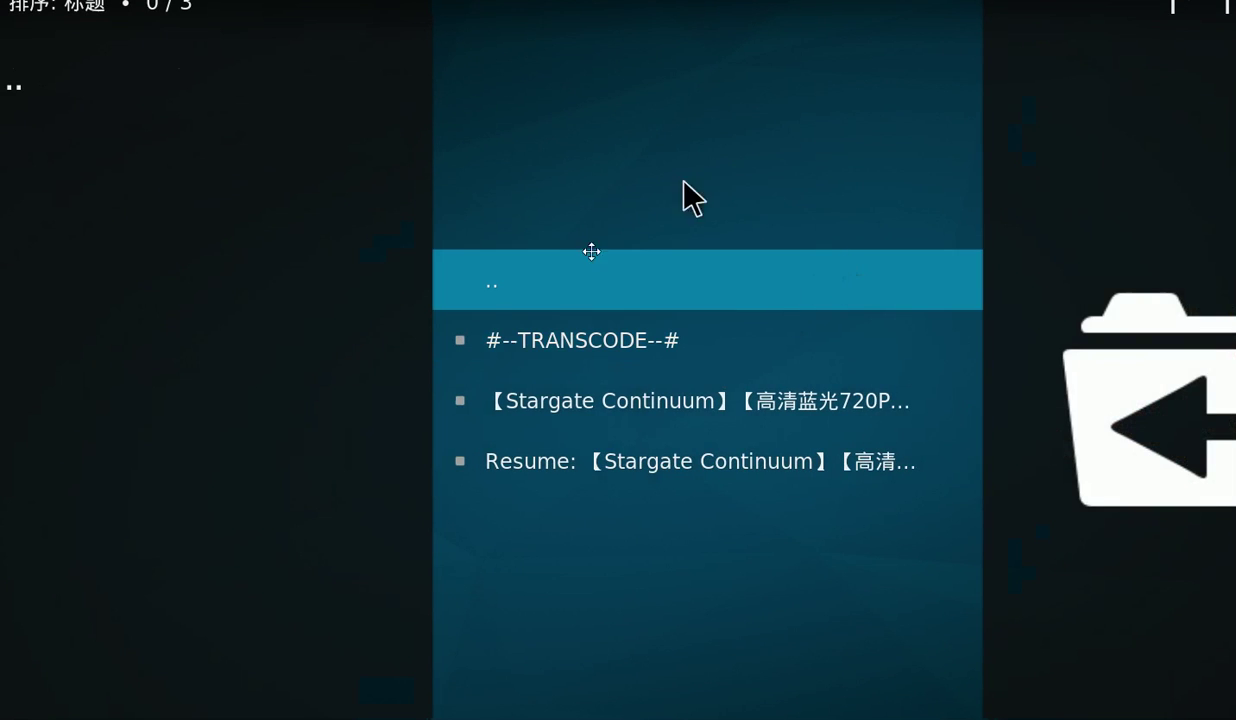
{"action": "left_click", "coordinate": [536, 279]}
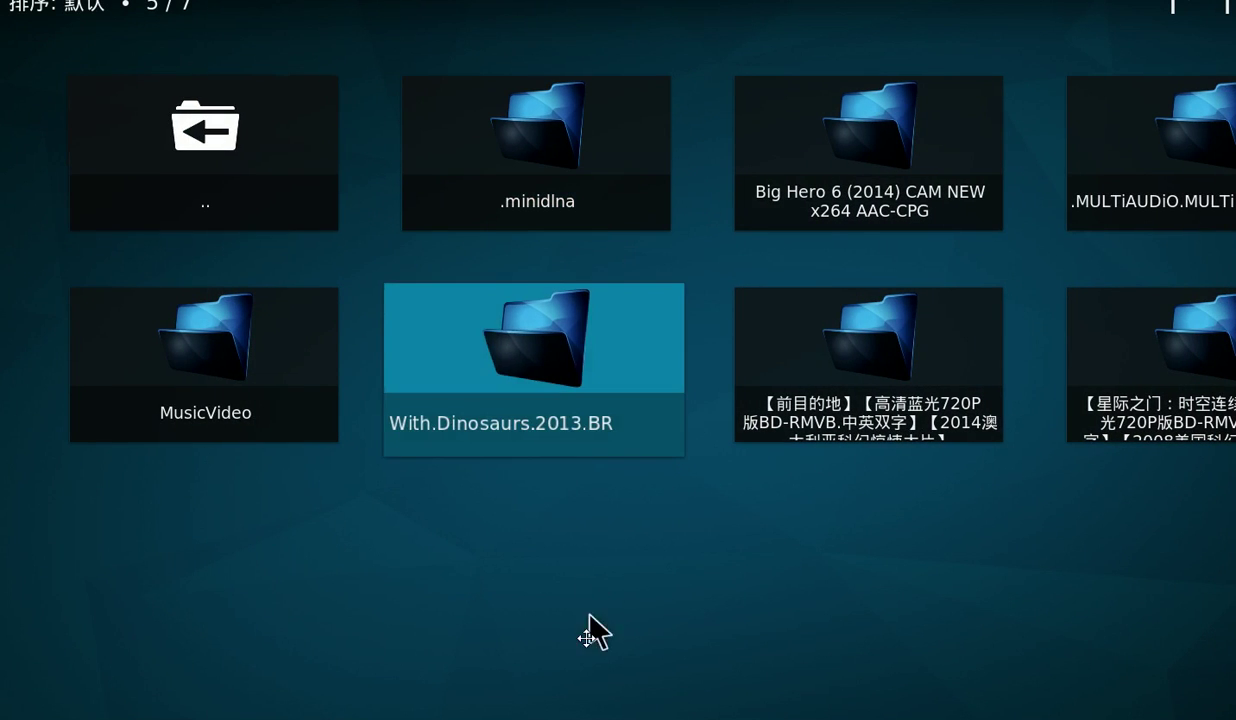